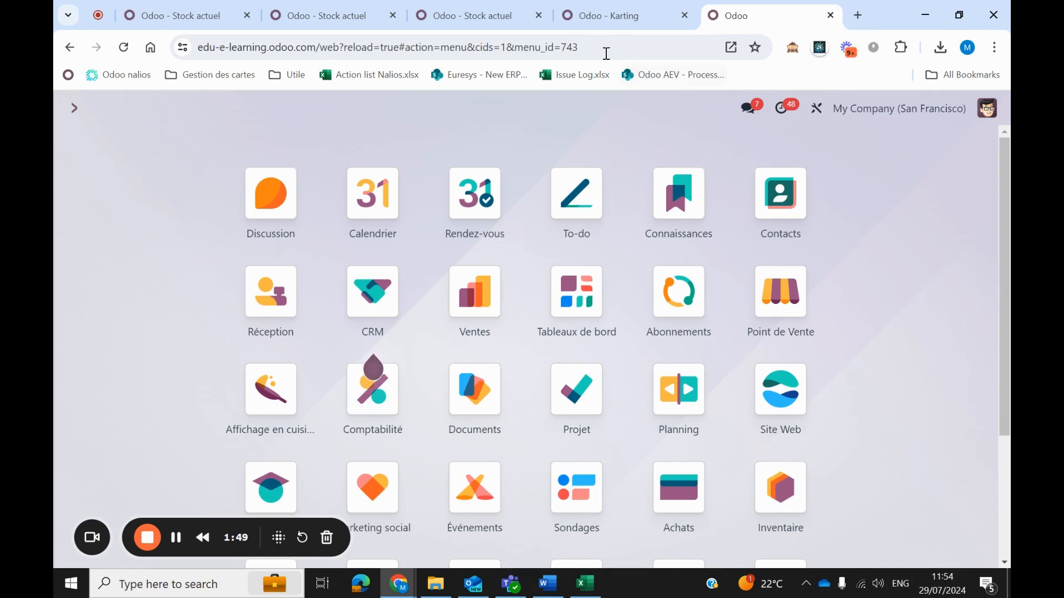
Review the Karting bill of materials and its components, and return to the overview of all apps.
left_click(615, 15)
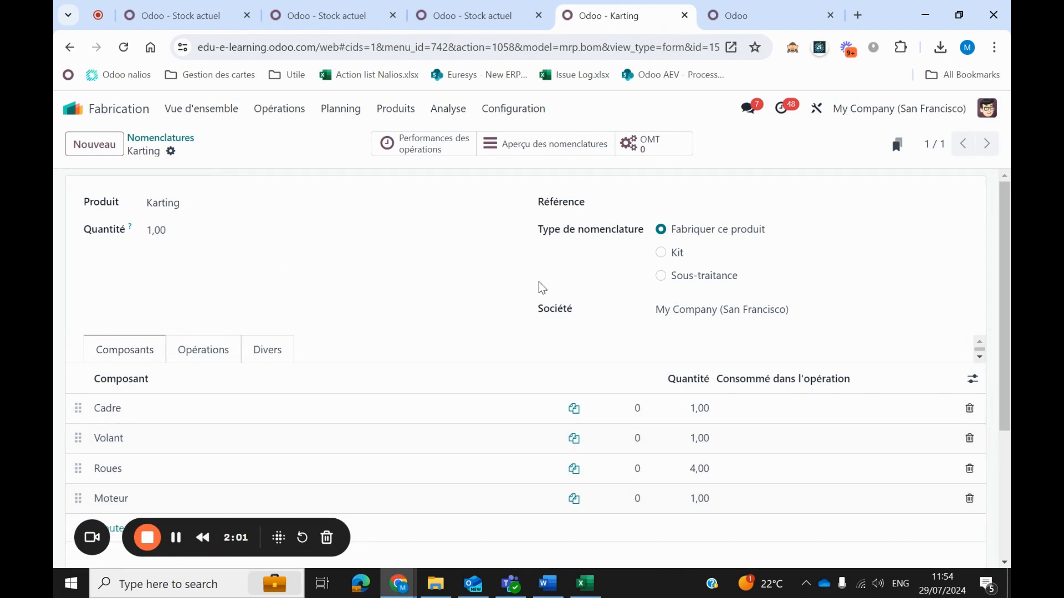
left_click(753, 10)
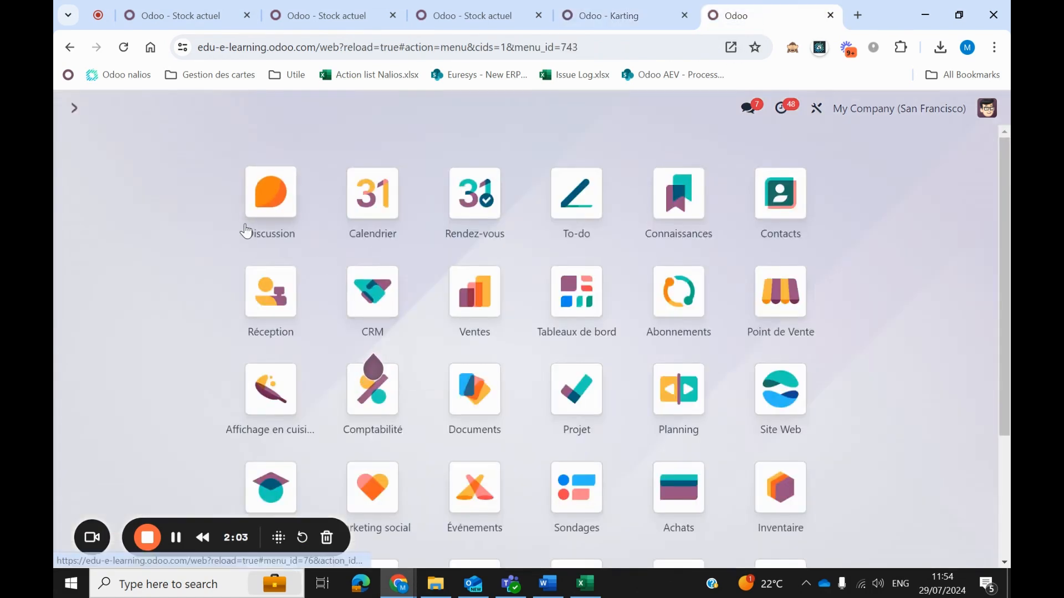
type("wau")
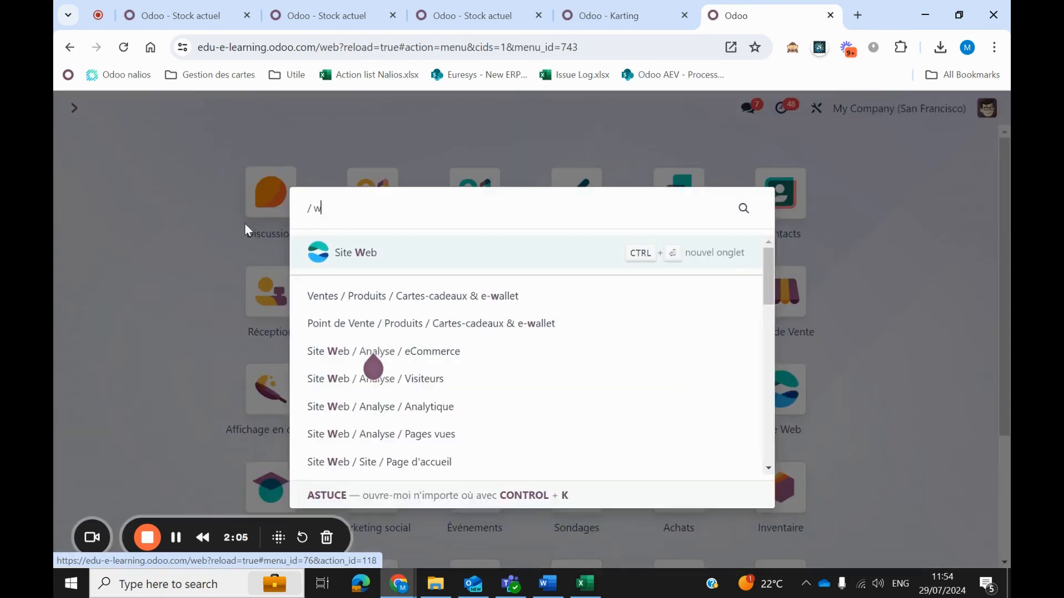
key("BackSpace")
key("BackSpace")
key("BackSpace")
key("BackSpace")
key("Escape")
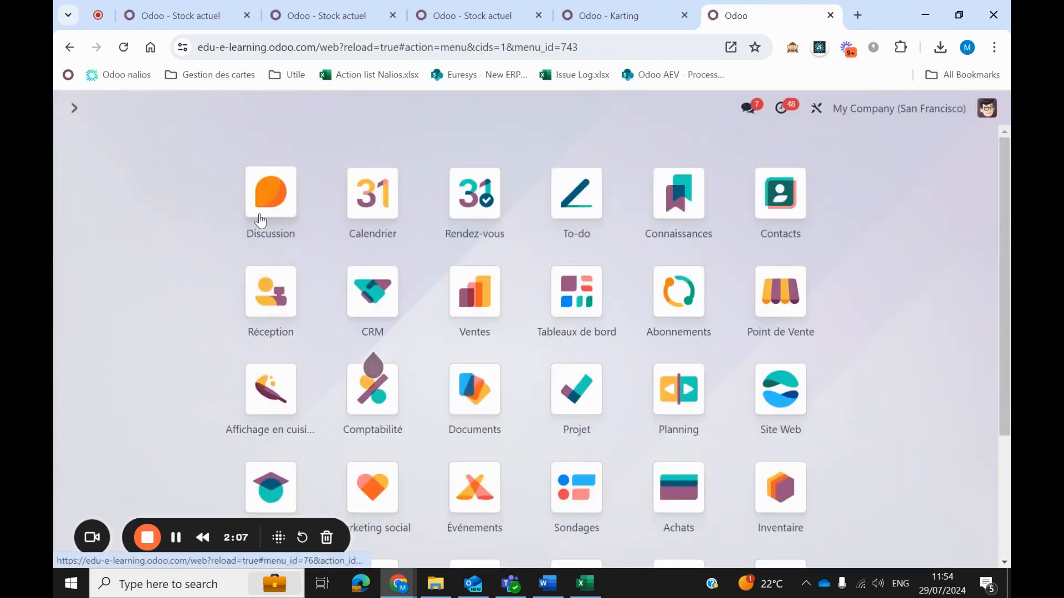
Open the edu-E-learning warehouse in the Inventaire app and review its receipt, delivery and manufacturing step settings.
left_click(778, 490)
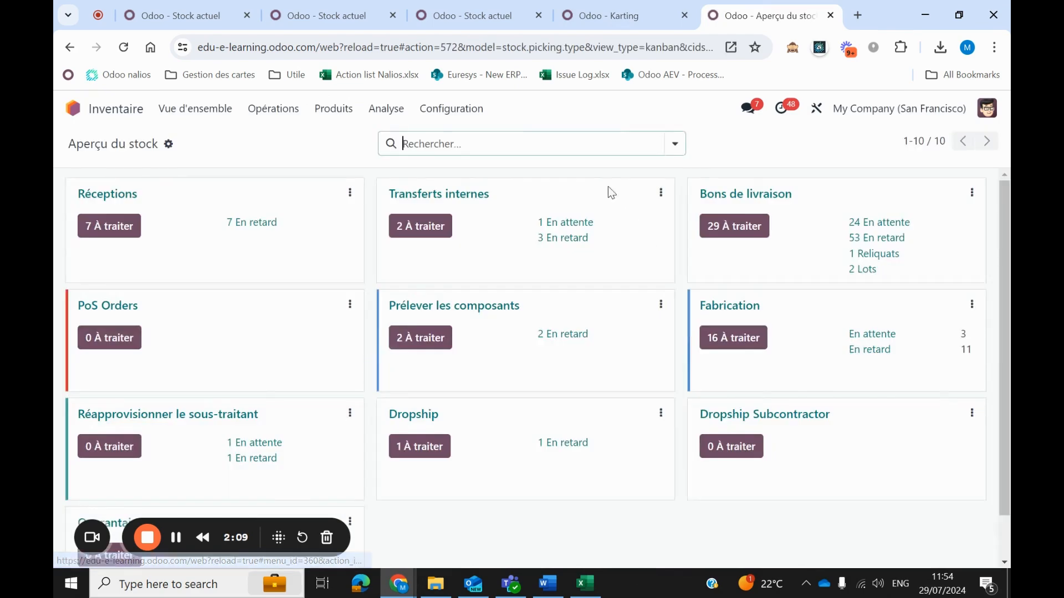
left_click(451, 109)
left_click(475, 192)
left_click(518, 215)
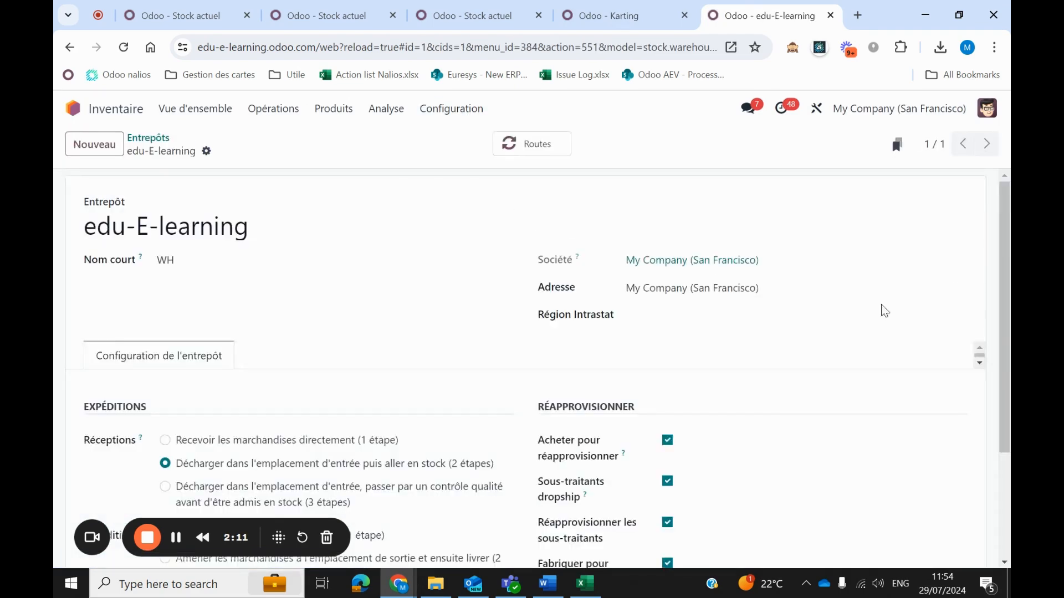
scroll(770, 370, "down", 3)
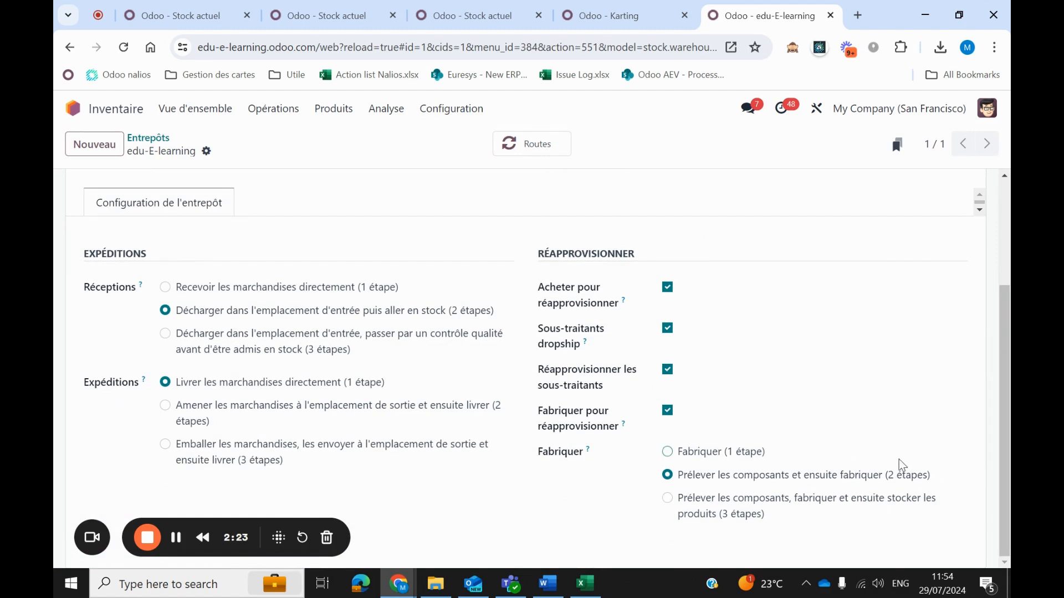
scroll(428, 411, "up", 3)
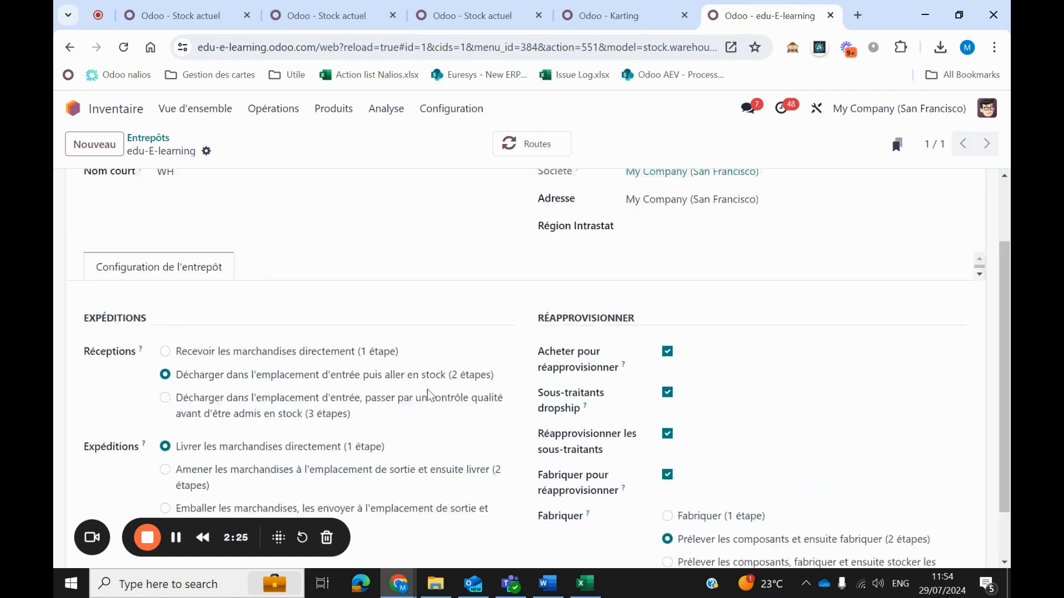
Open the list of internal warehouse locations and review the pre-manufacturing and stock shelf locations.
left_click(442, 118)
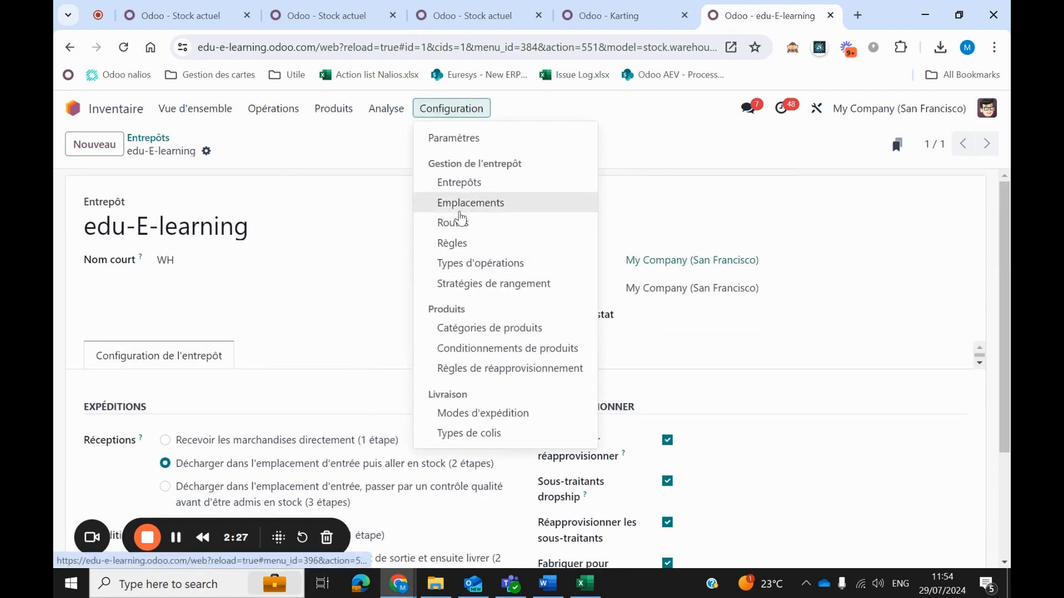
left_click(441, 205)
scroll(171, 285, "down", 2)
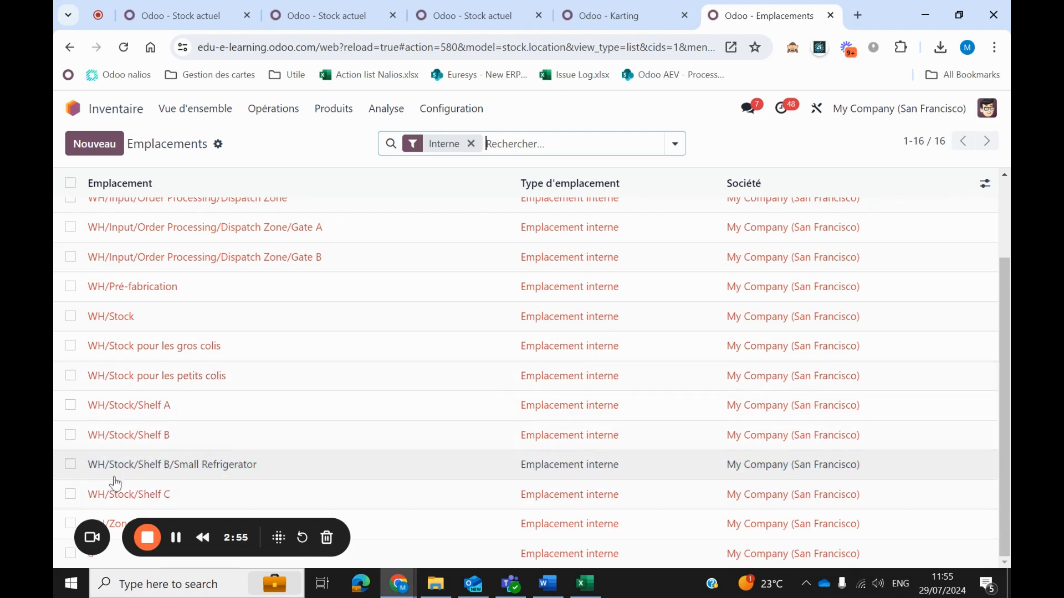
Check the current stock and shelf location of the Moteur, Cadre, Roues and Volant components.
left_click(210, 7)
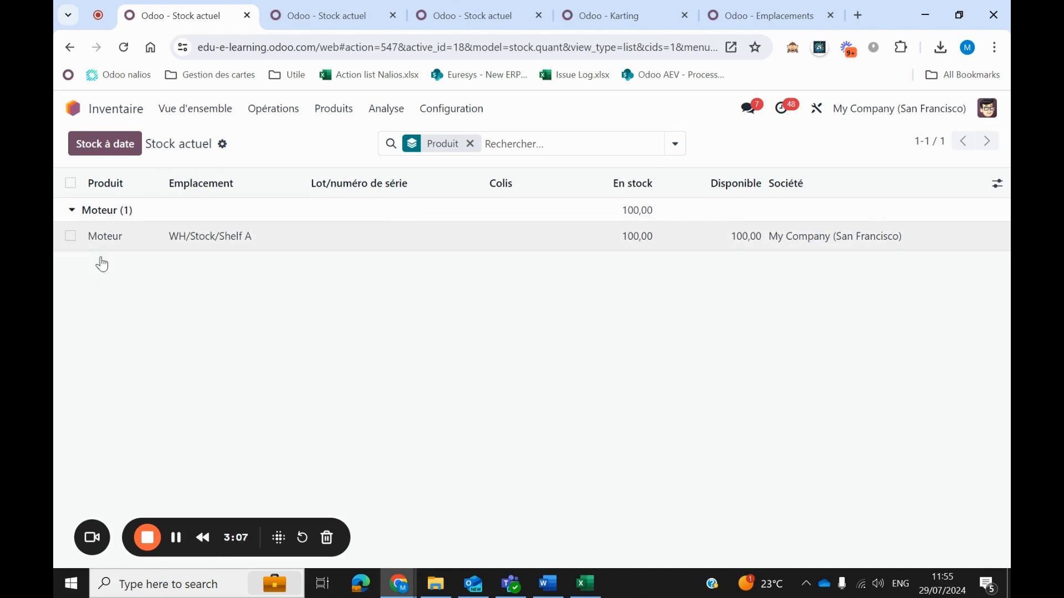
left_click(334, 15)
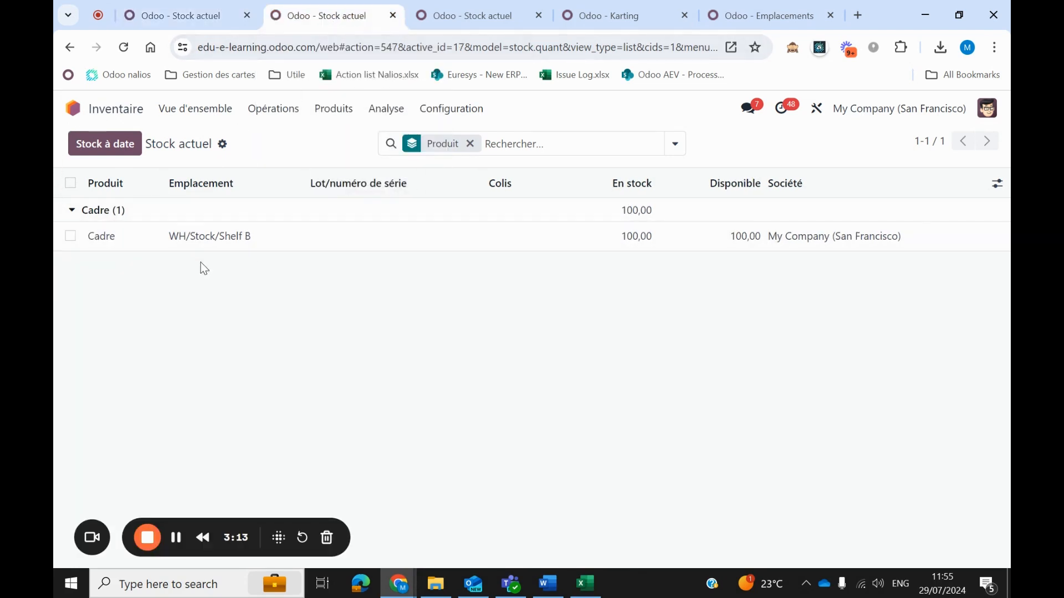
left_click(479, 15)
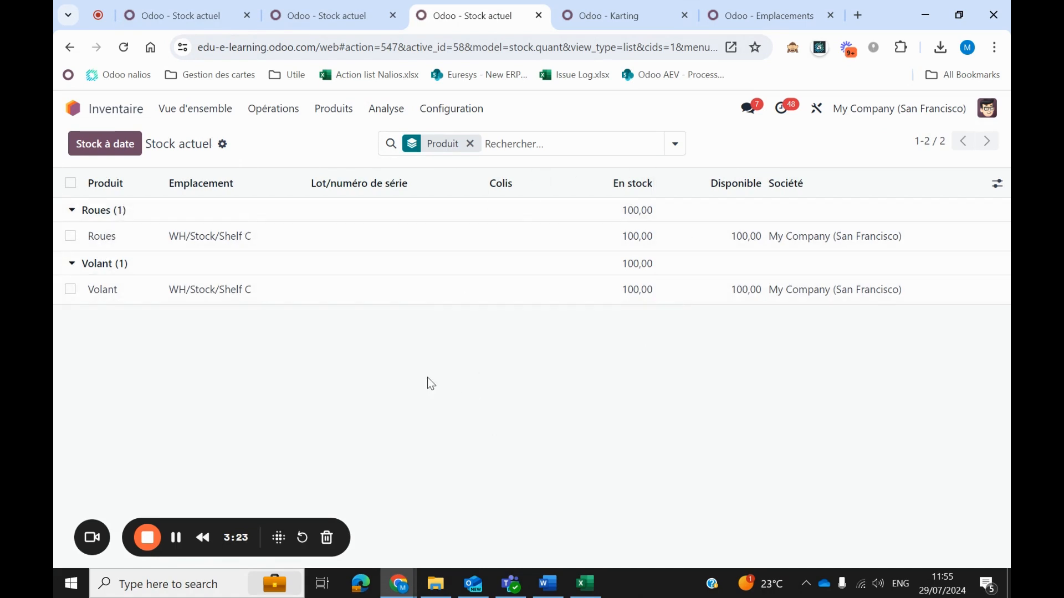
Compare the components and quantities in the Karting bill of materials with the current stock lists of the shelves.
left_click(580, 21)
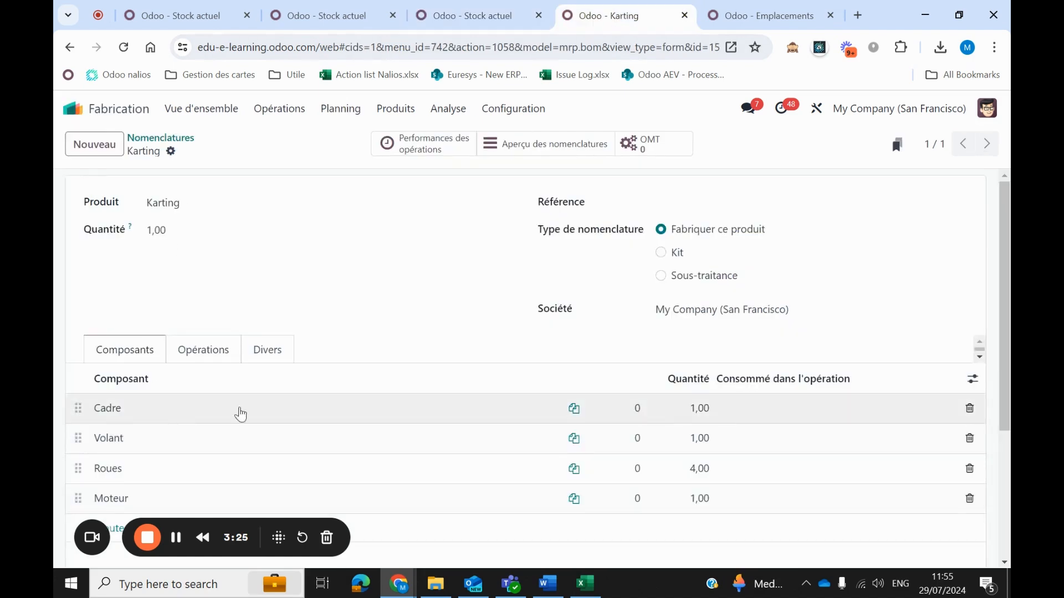
scroll(398, 414, "down", 3)
scroll(379, 345, "up", 3)
scroll(404, 339, "down", 3)
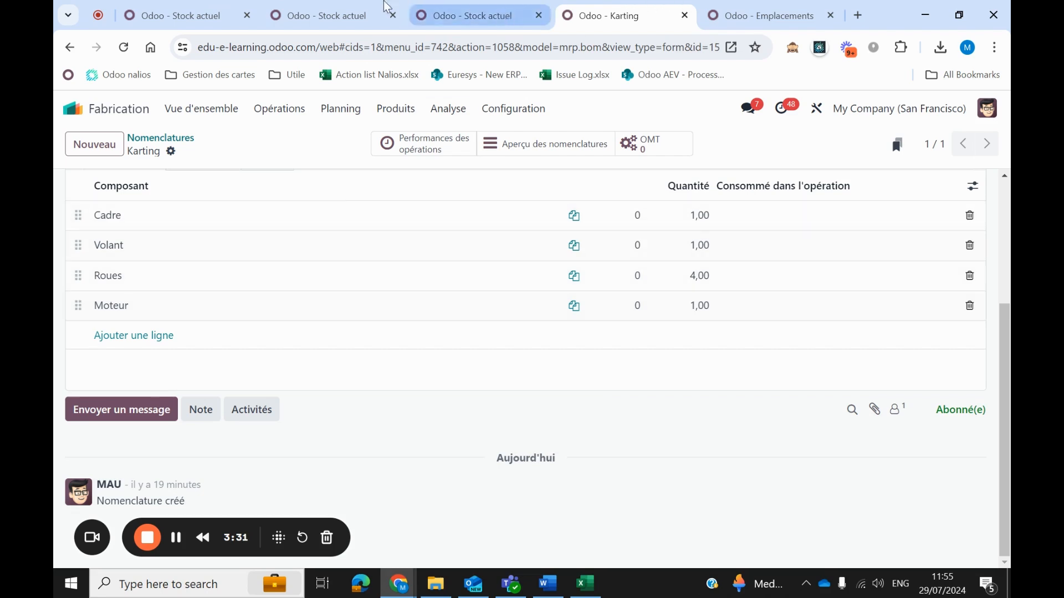
left_click(411, 7)
left_click(611, 22)
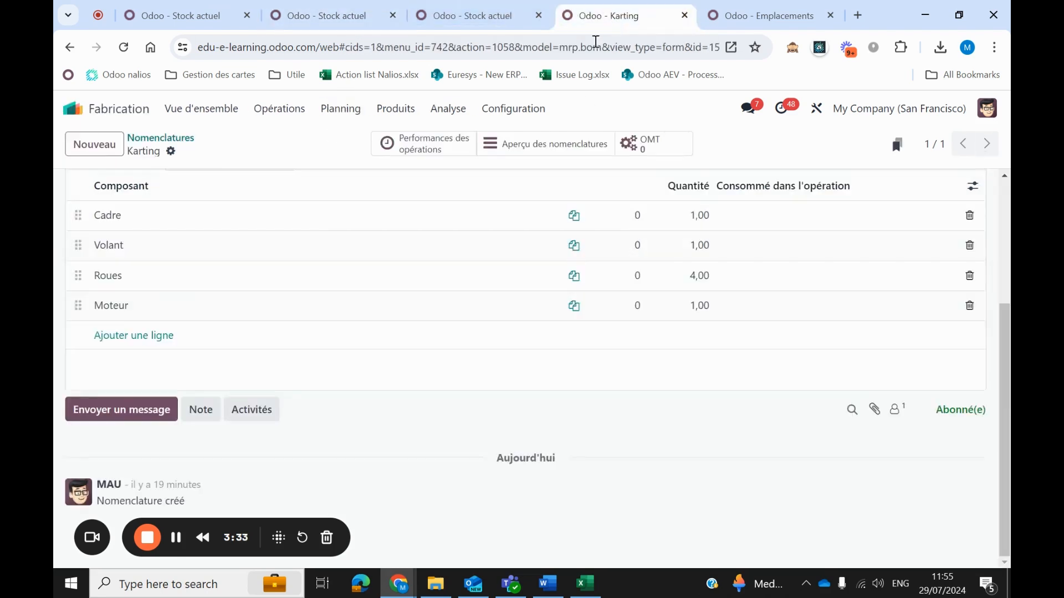
left_click(467, 19)
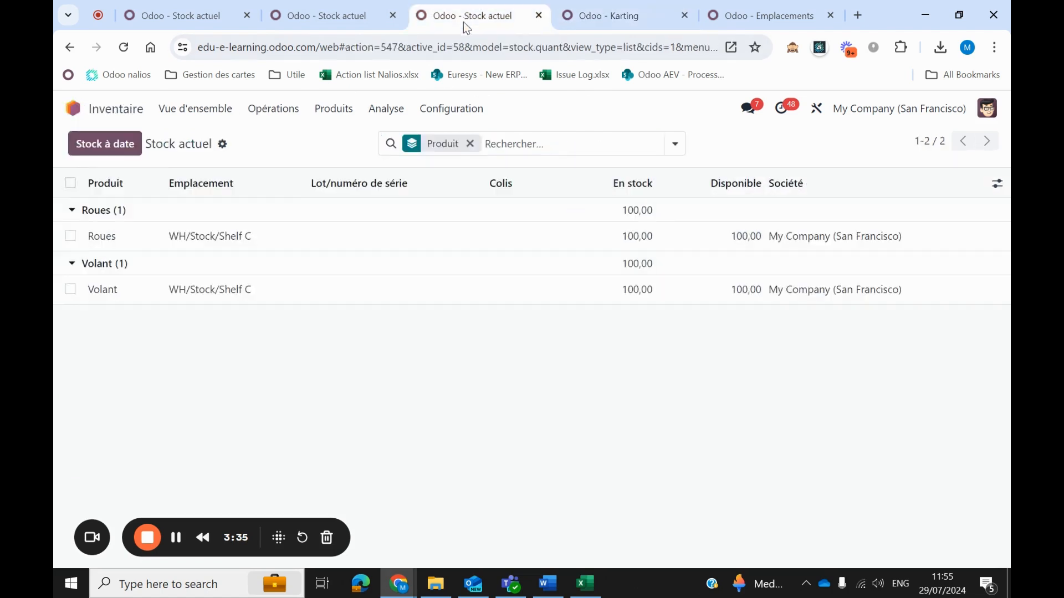
left_click(638, 19)
left_click(205, 15)
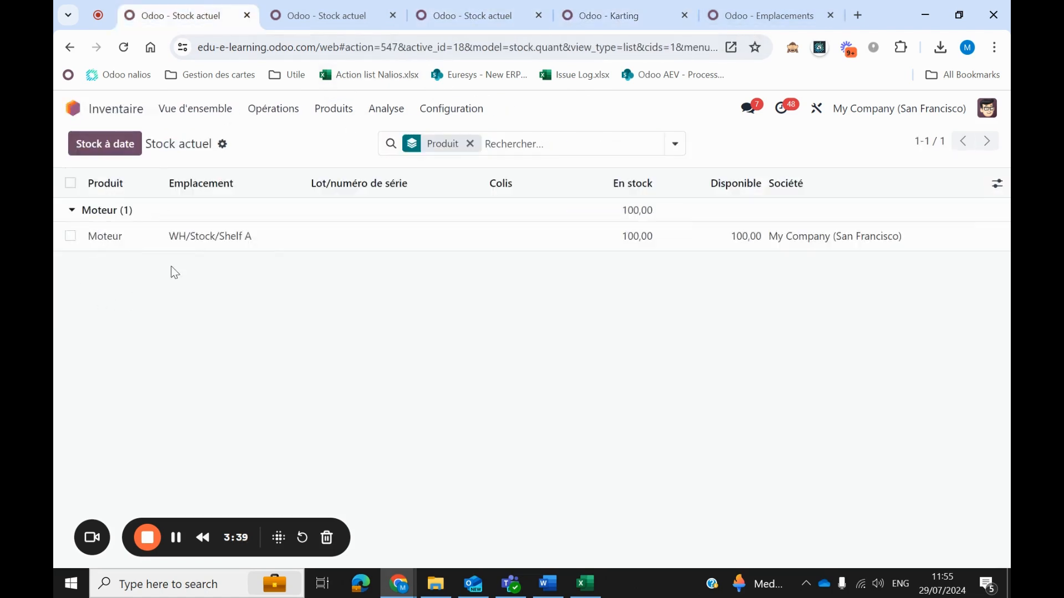
left_click(626, 15)
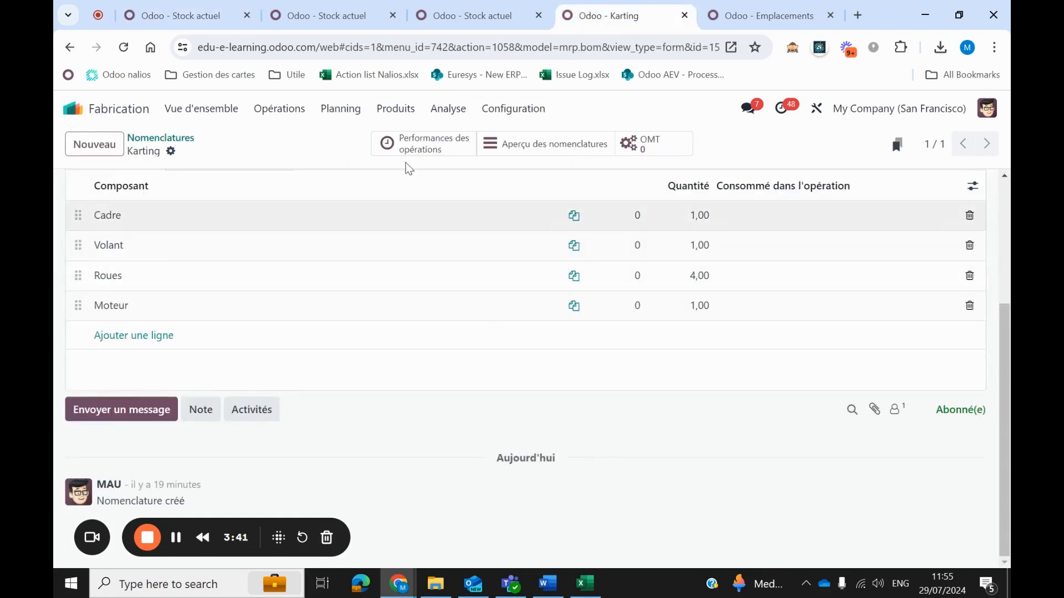
scroll(147, 322, "up", 3)
scroll(147, 323, "down", 2)
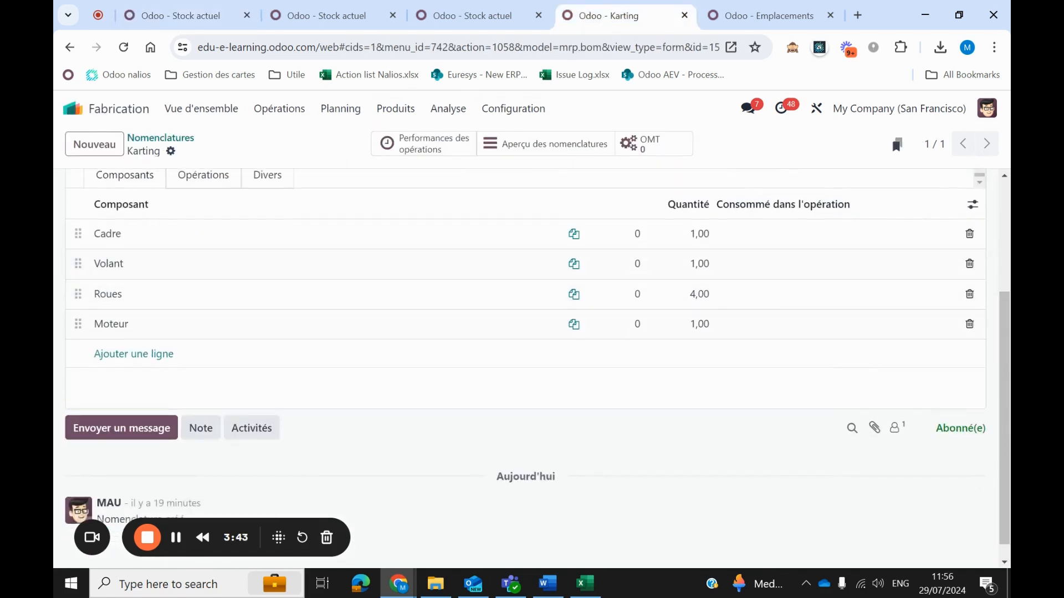
scroll(727, 332, "up", 3)
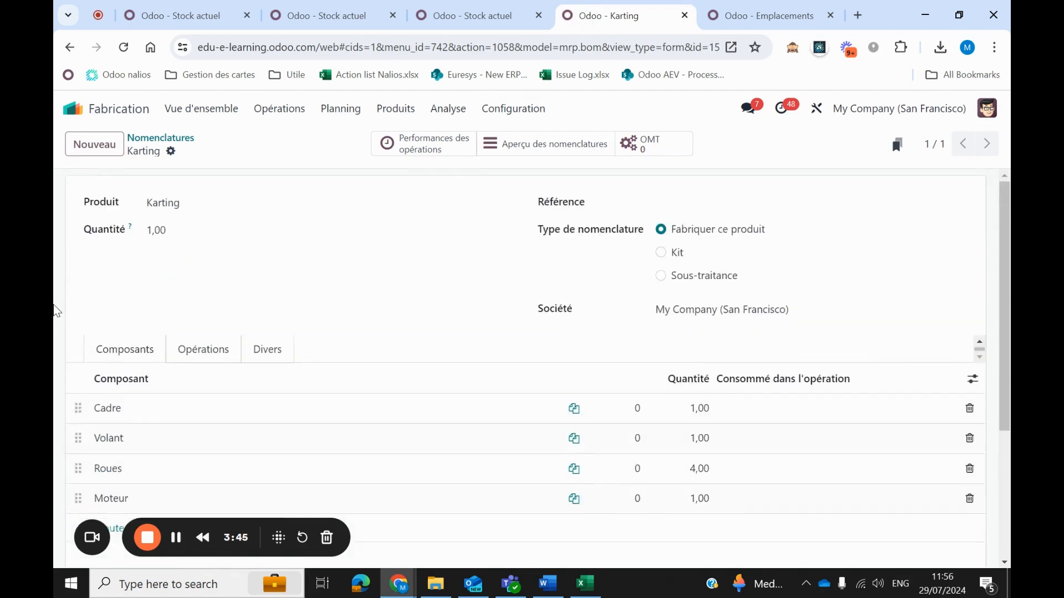
scroll(228, 268, "down", 3)
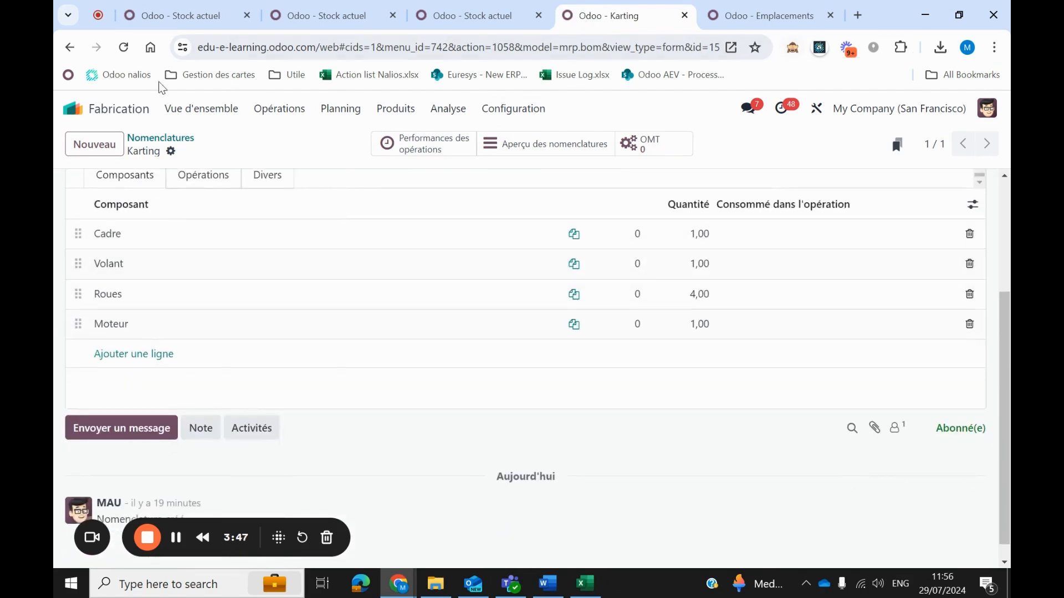
Return from the Karting bill of materials to the overview of all apps.
left_click(74, 111)
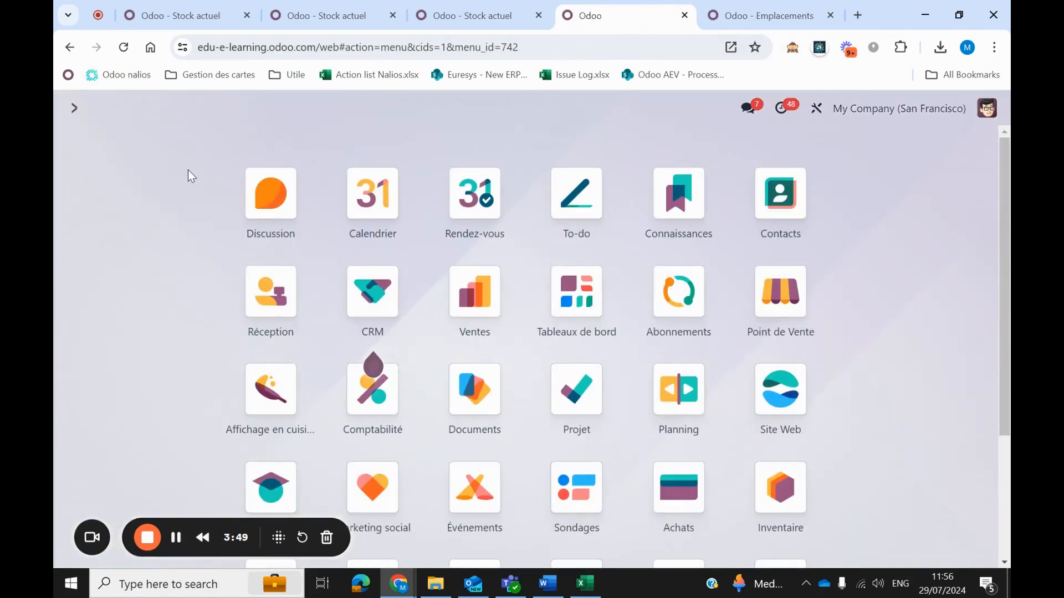
type("manfu")
key("BackSpace")
key("BackSpace")
key("BackSpace")
key("BackSpace")
type("²²")
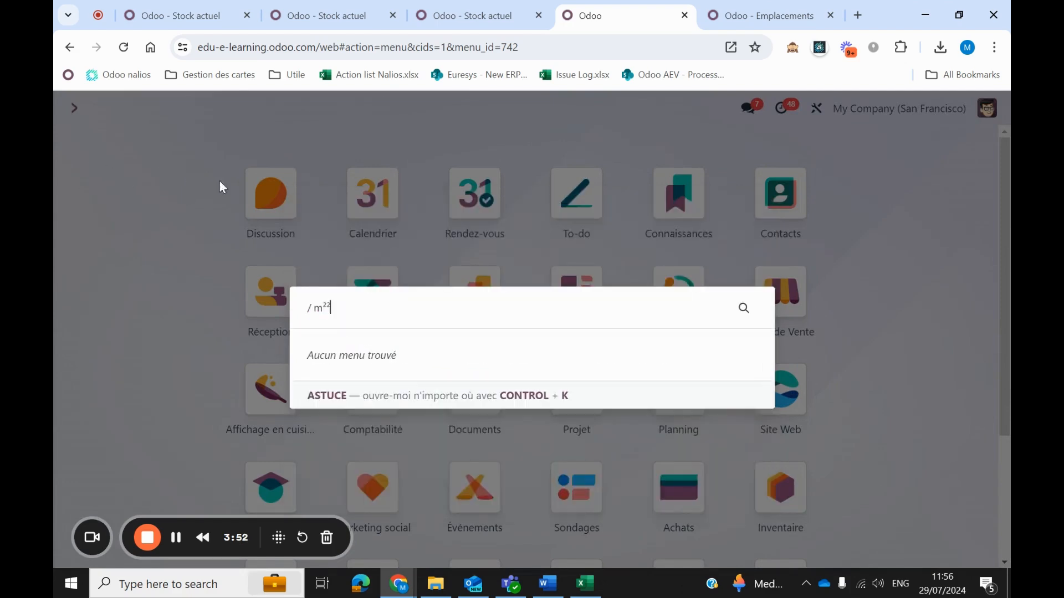
key("Escape")
Create a new manufacturing order in the Fabrication app for the product Karting.
scroll(409, 274, "down", 3)
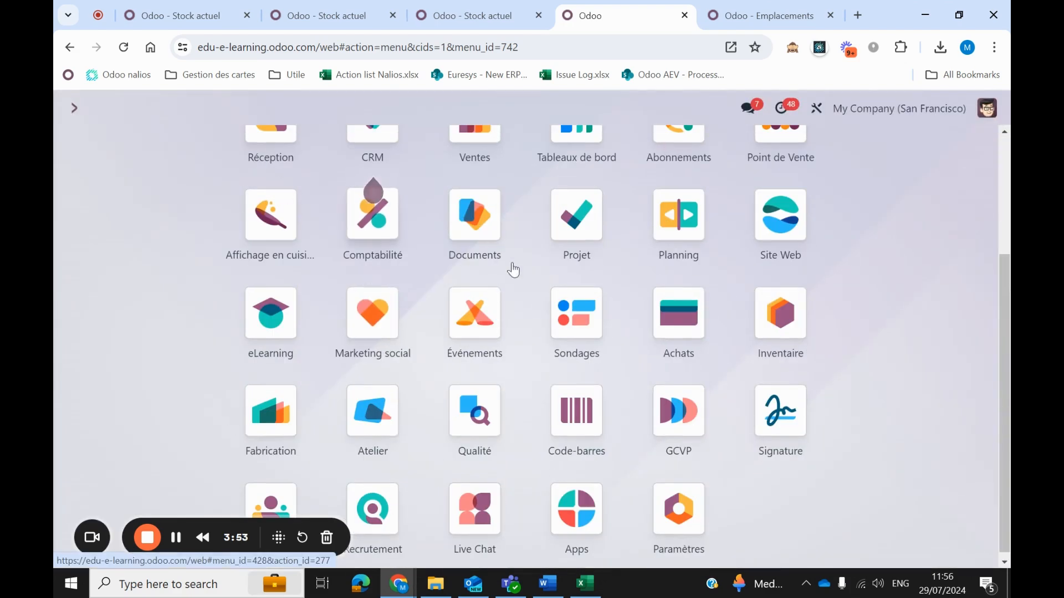
left_click(250, 407)
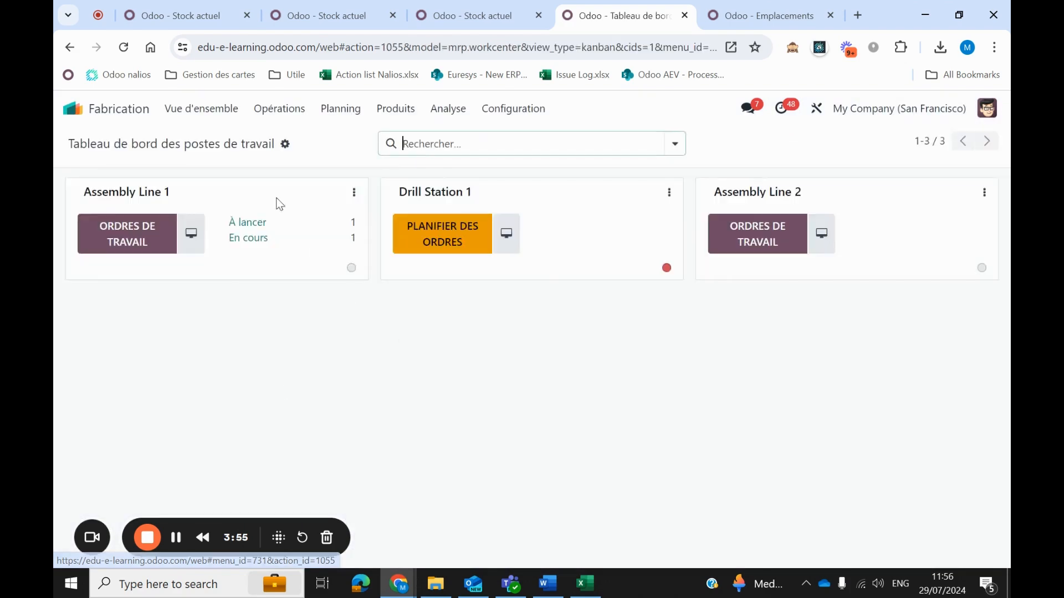
left_click(272, 119)
left_click(288, 138)
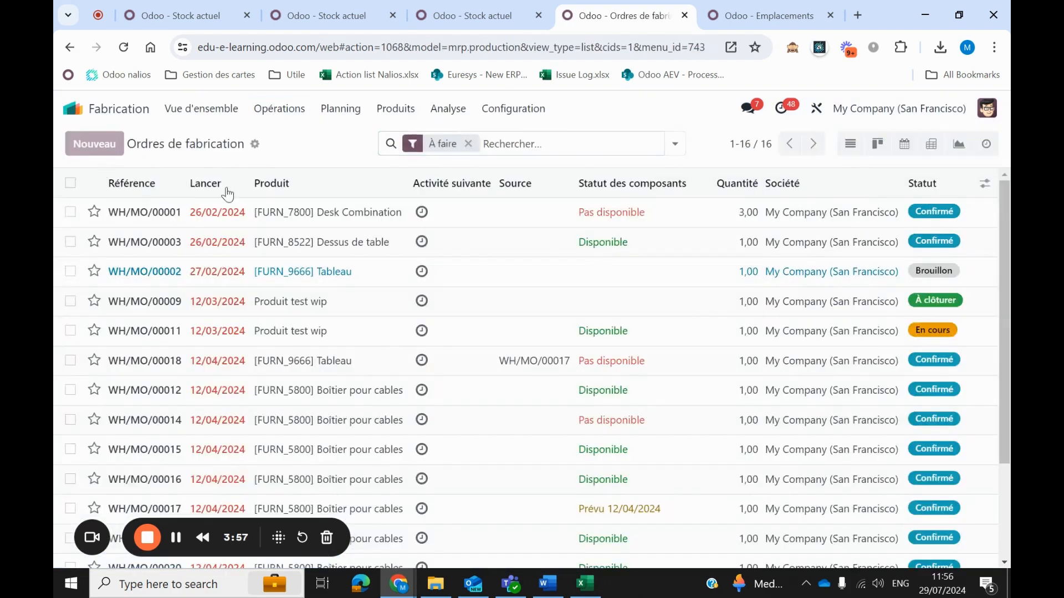
left_click(94, 144)
left_click(228, 285)
type("karting")
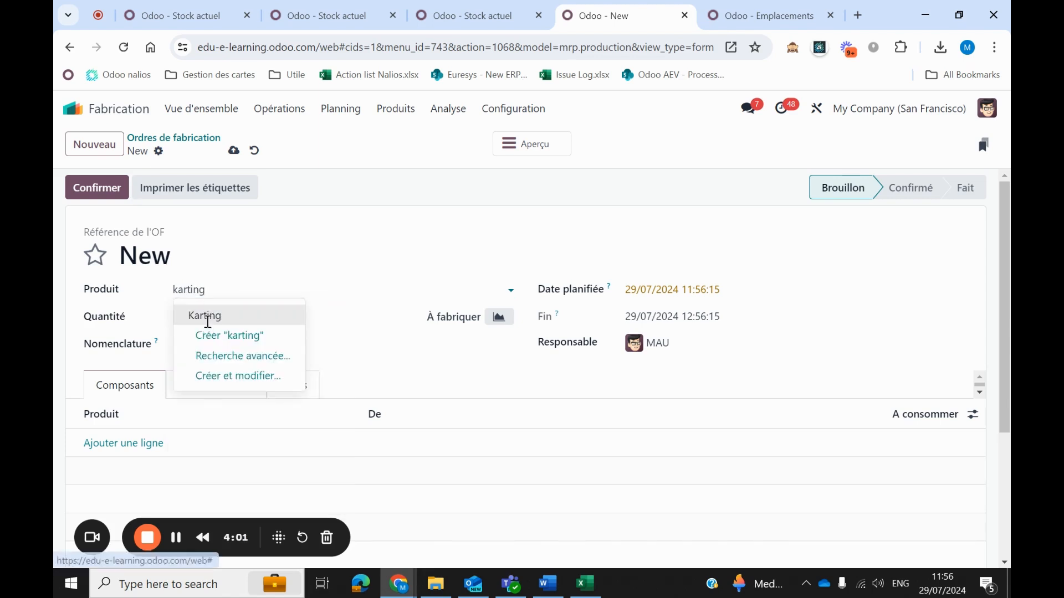
left_click(205, 314)
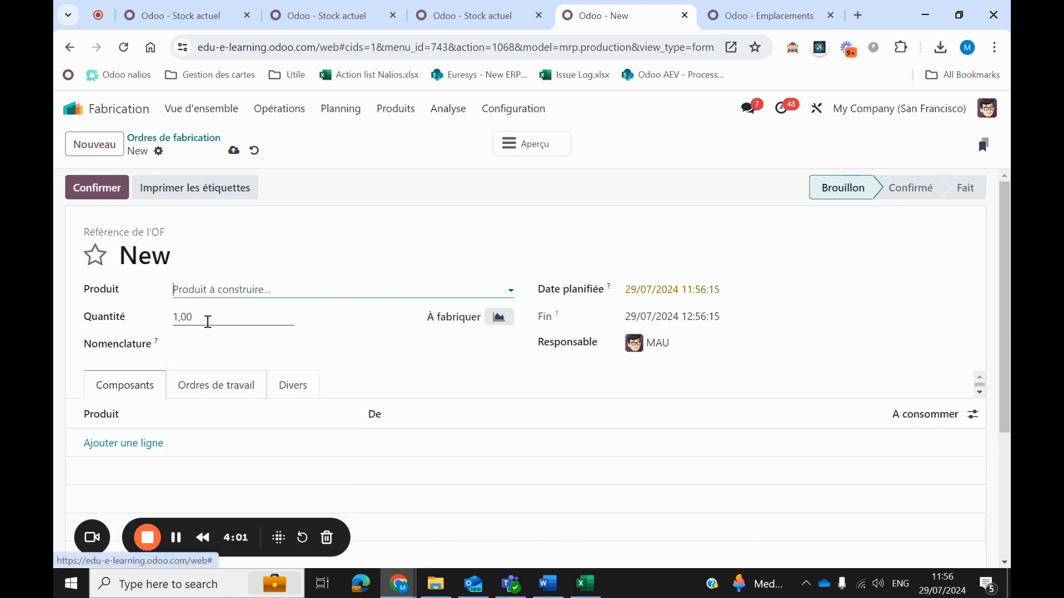
Check the component lines of the new Karting manufacturing order, save the order and confirm it.
scroll(84, 256, "down", 3)
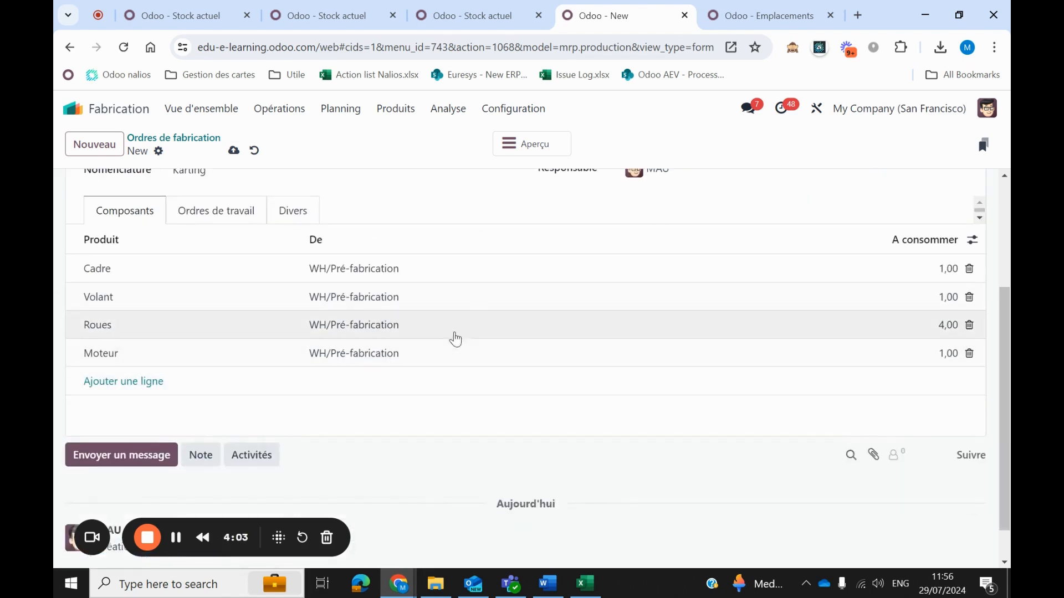
scroll(268, 296, "up", 3)
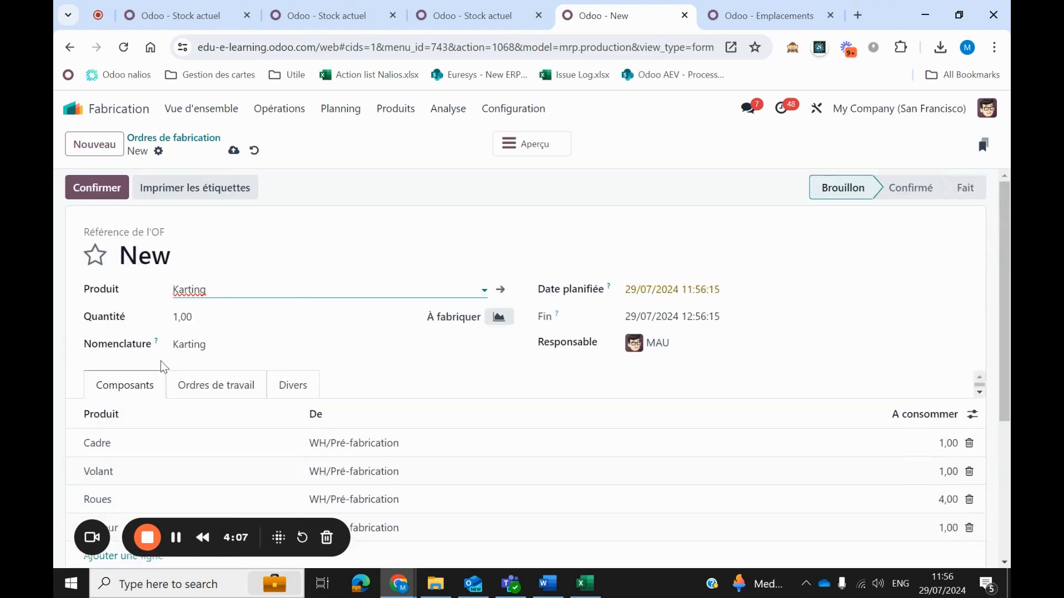
scroll(227, 339, "down", 3)
scroll(229, 333, "up", 3)
scroll(399, 405, "down", 3)
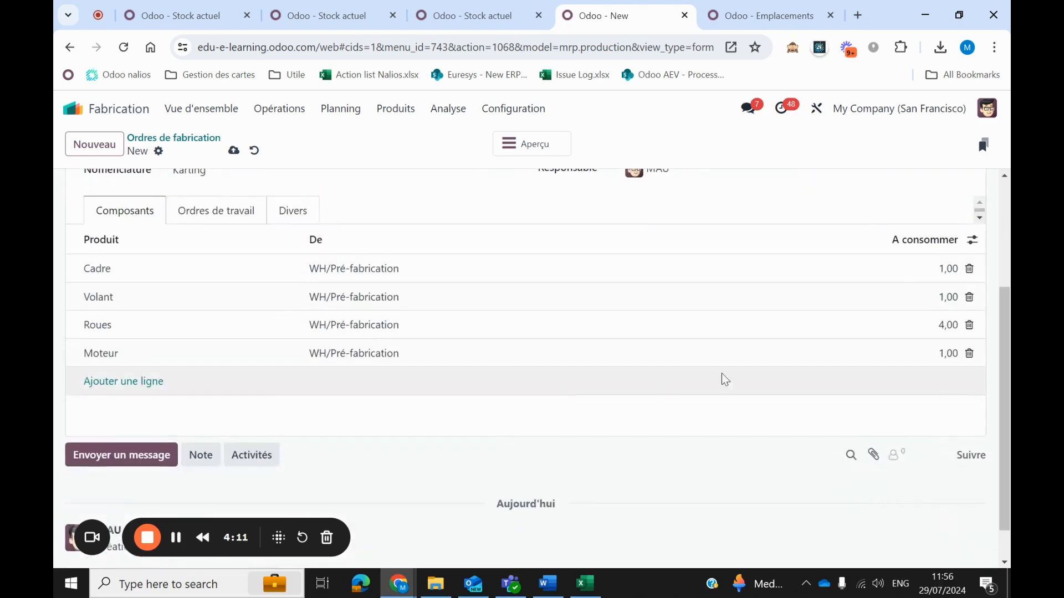
scroll(402, 415, "up", 3)
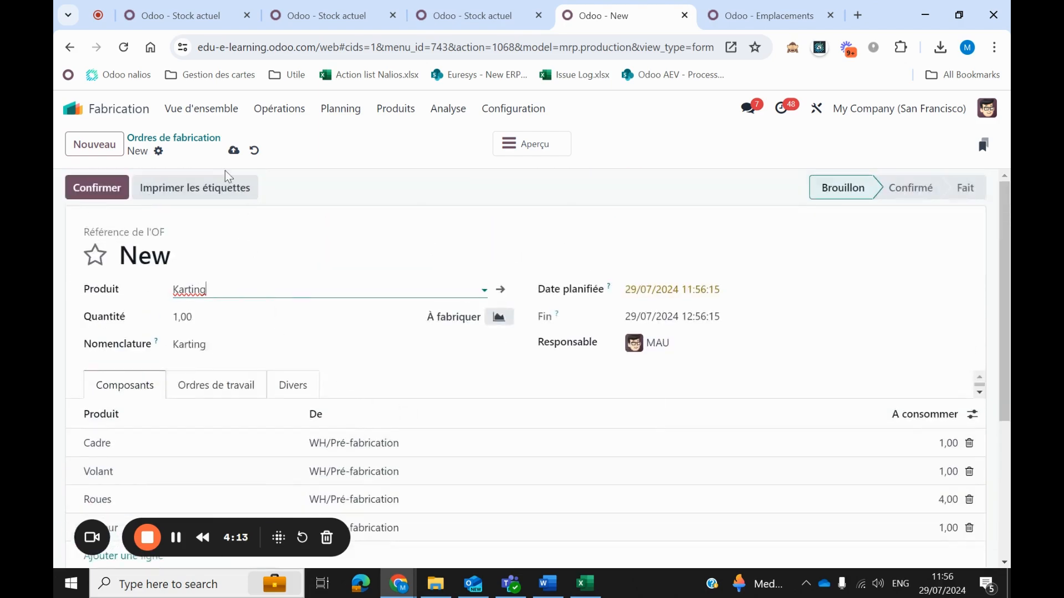
left_click(234, 150)
left_click(75, 187)
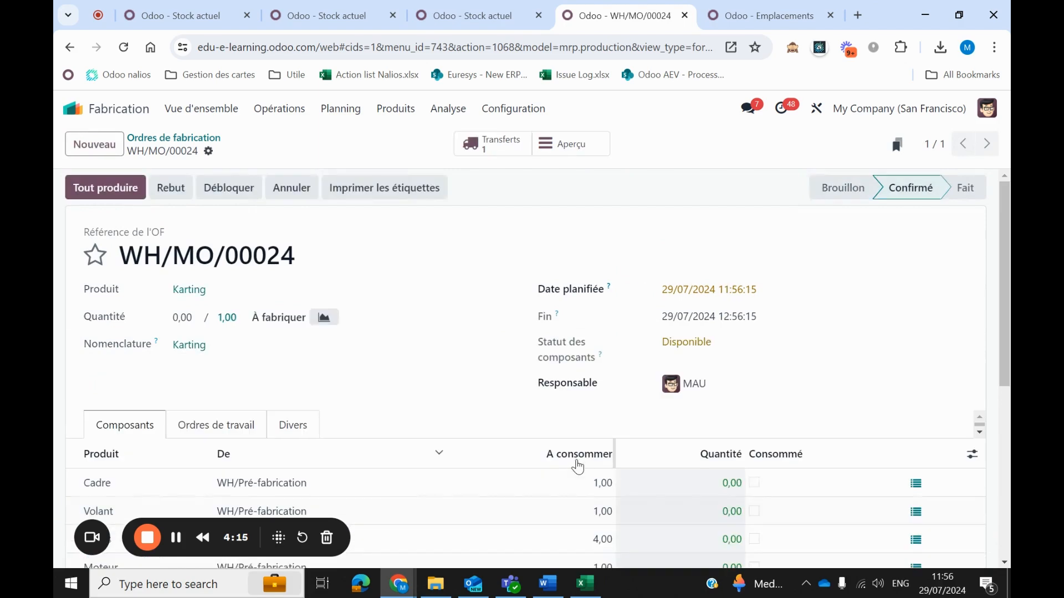
Open the component-picking transfer linked to the confirmed Karting manufacturing order.
scroll(443, 415, "down", 3)
scroll(463, 444, "up", 3)
left_click(492, 144)
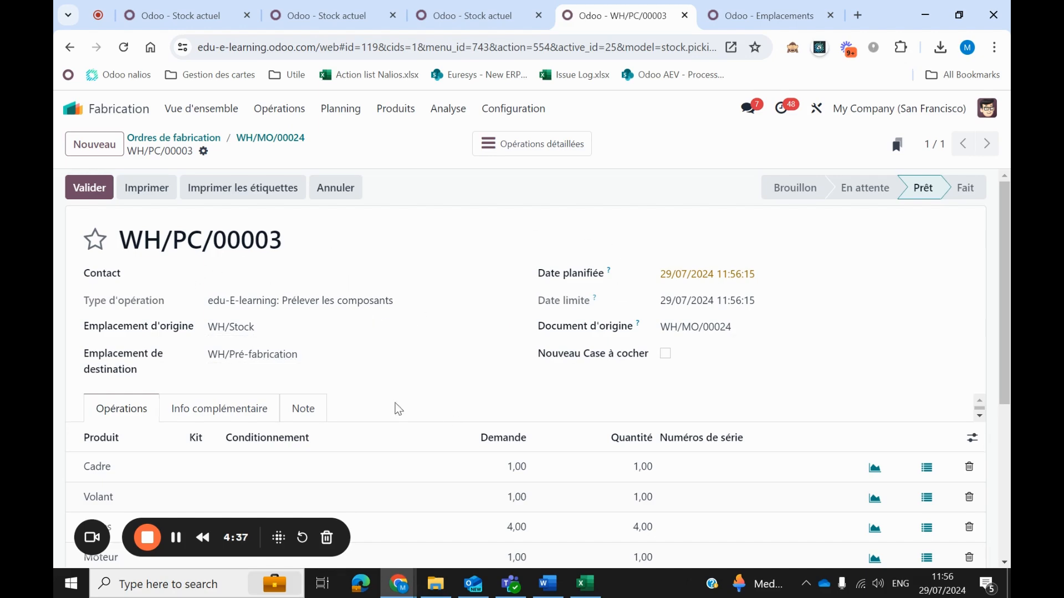
Examine the component-picking transfer's locations and product lines, return to the Karting manufacturing order and reopen the transfer from it.
scroll(388, 388, "down", 2)
scroll(383, 344, "up", 2)
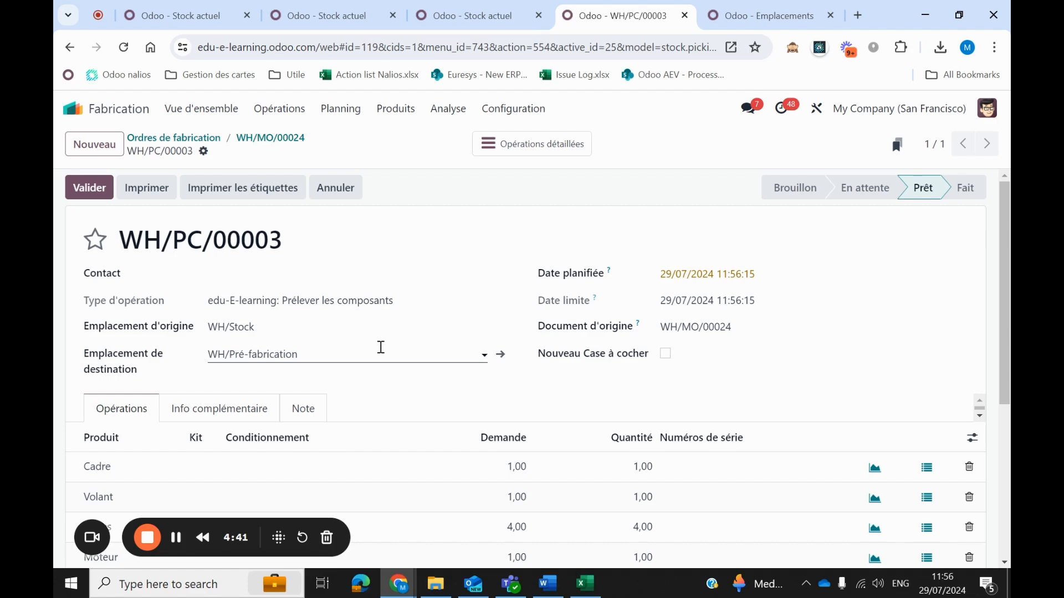
scroll(366, 333, "down", 2)
scroll(326, 289, "up", 2)
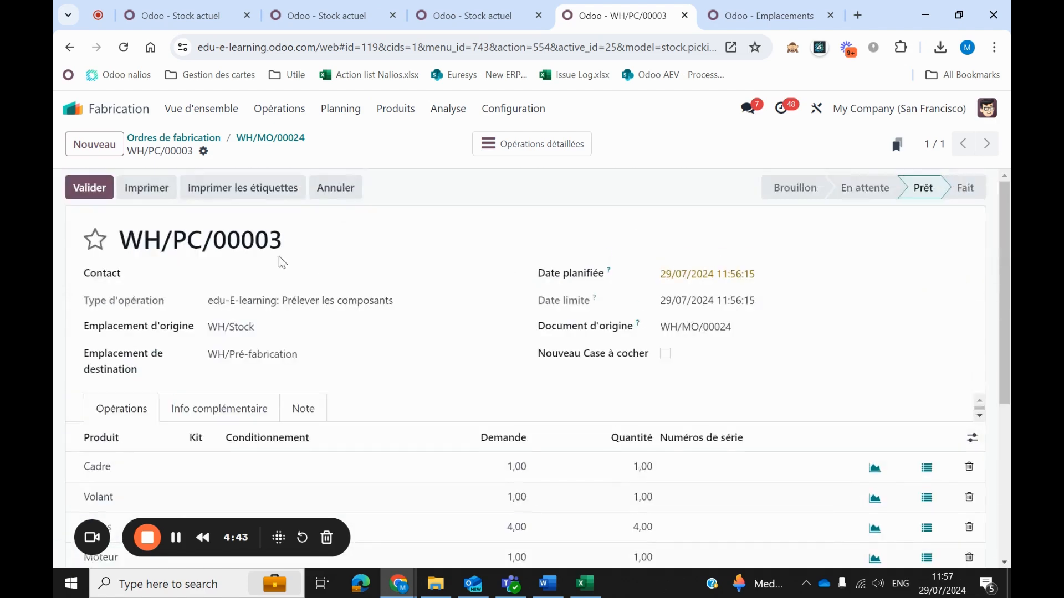
left_click(284, 138)
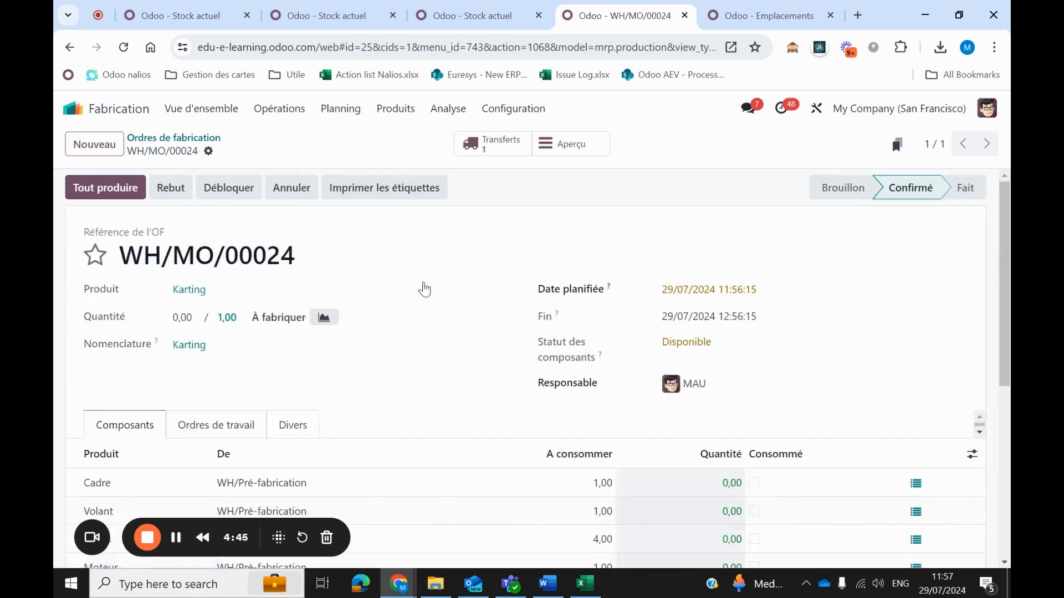
left_click(485, 145)
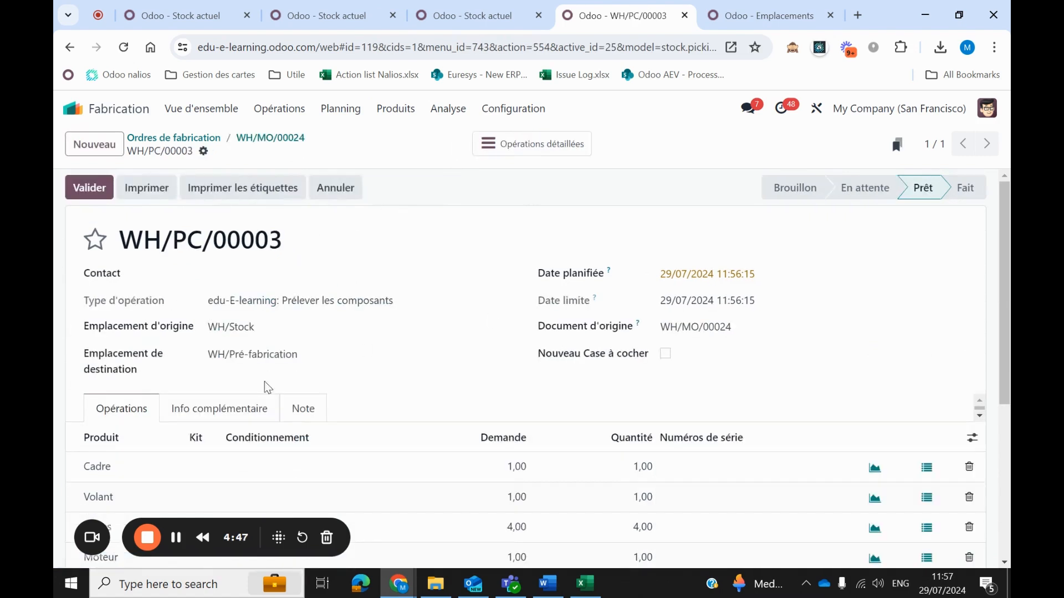
Open transfer WH/PC/00003 from the Prélever les composants operations in the Inventaire app and examine its component lines.
left_click(71, 109)
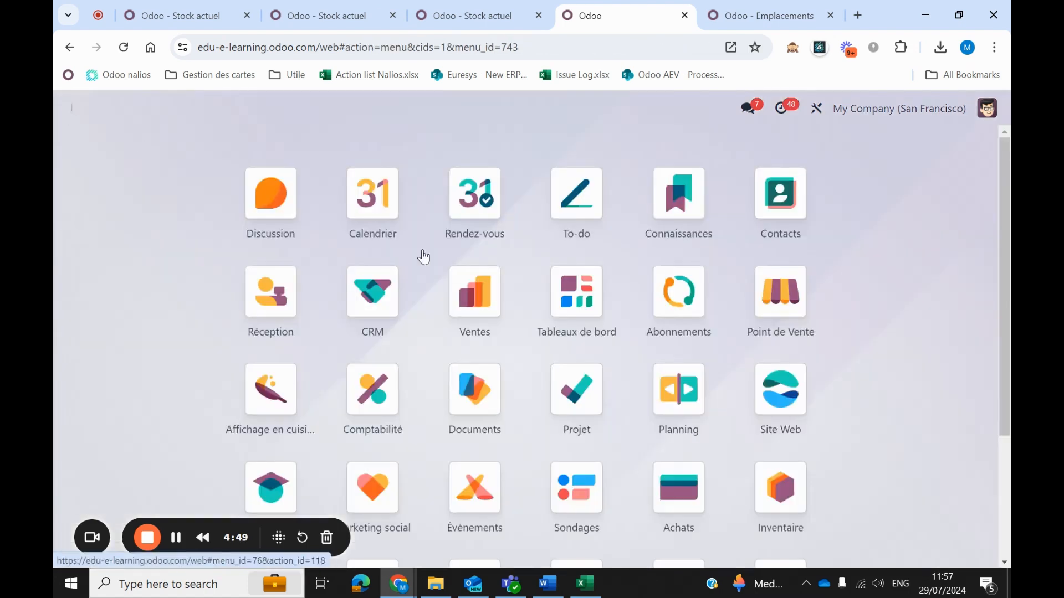
left_click(781, 488)
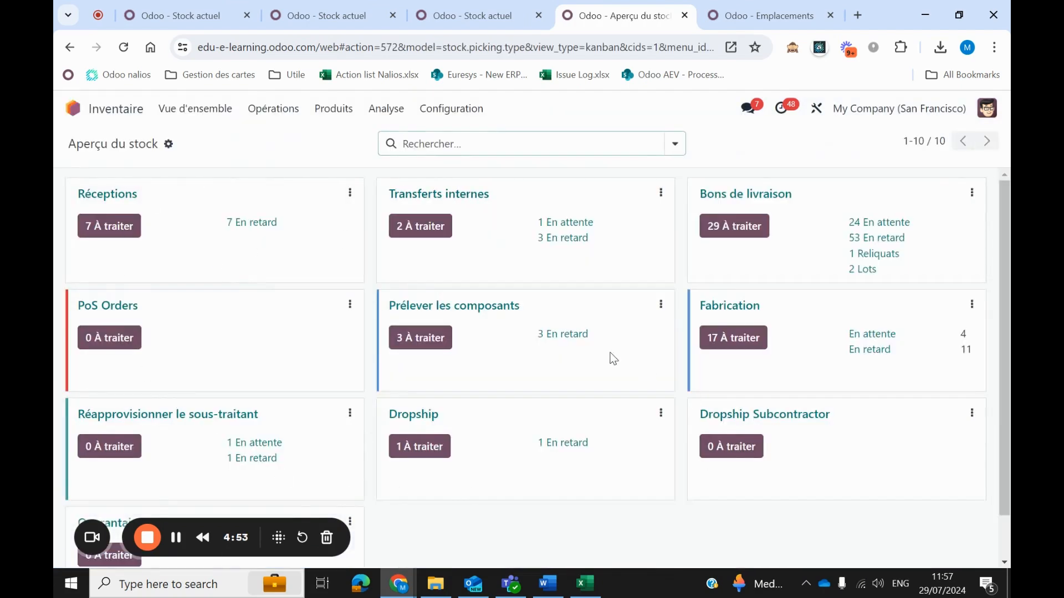
left_click(468, 307)
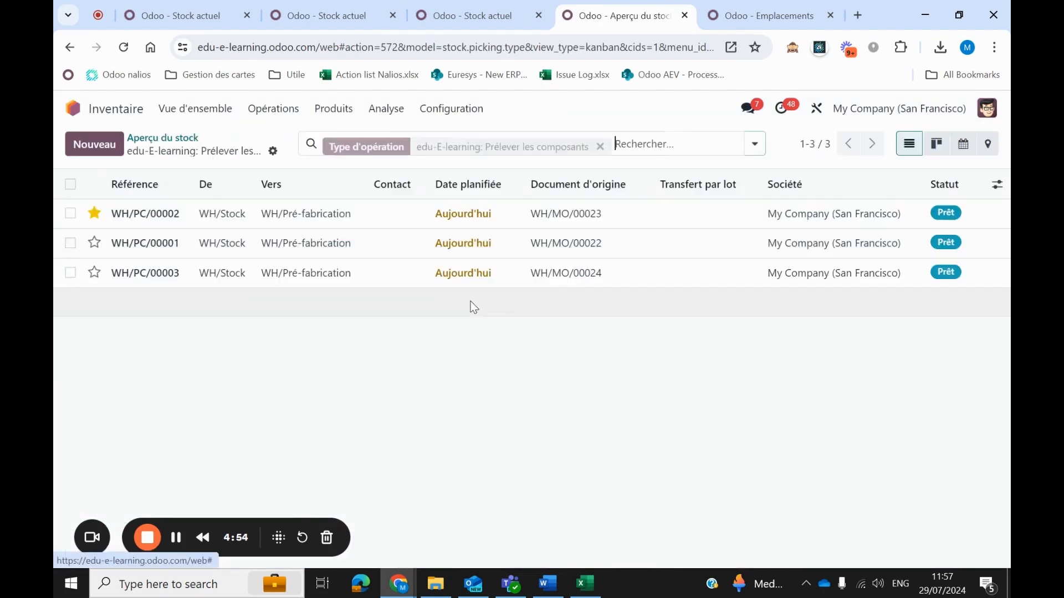
left_click(154, 273)
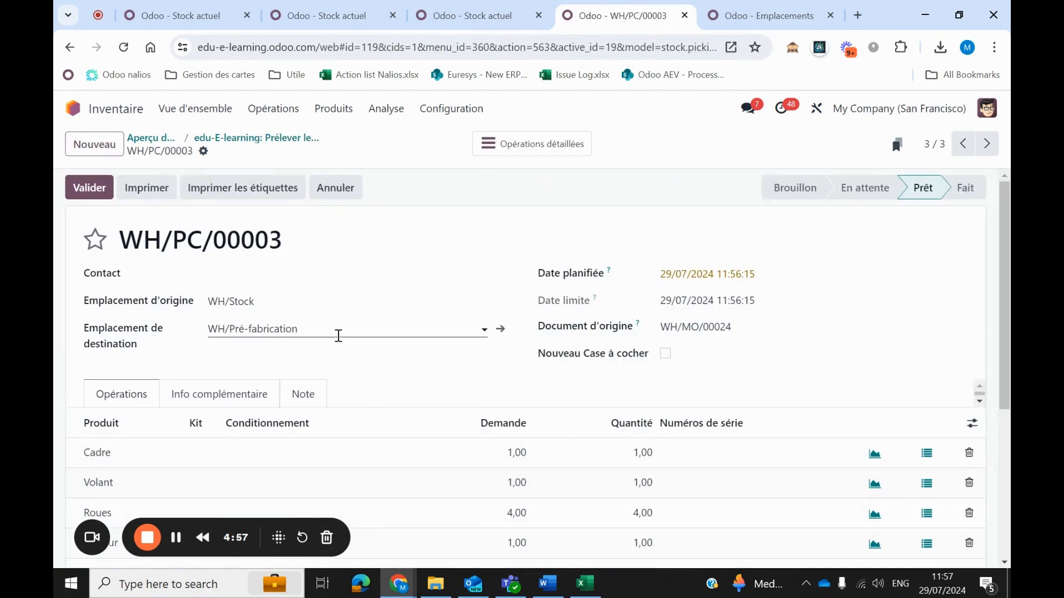
scroll(363, 261, "down", 3)
scroll(414, 334, "up", 3)
scroll(388, 377, "down", 3)
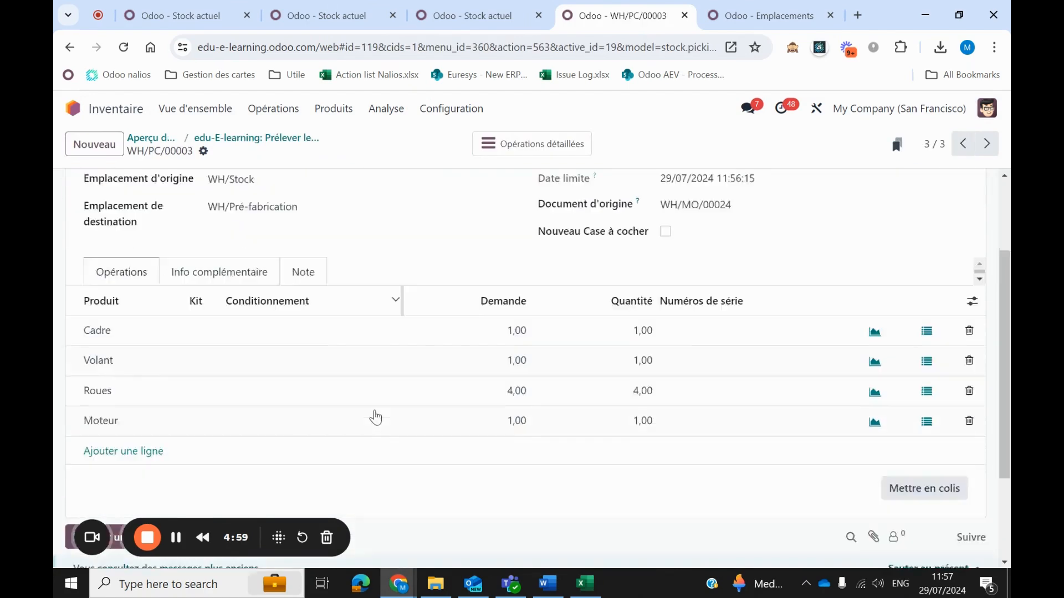
scroll(333, 360, "up", 3)
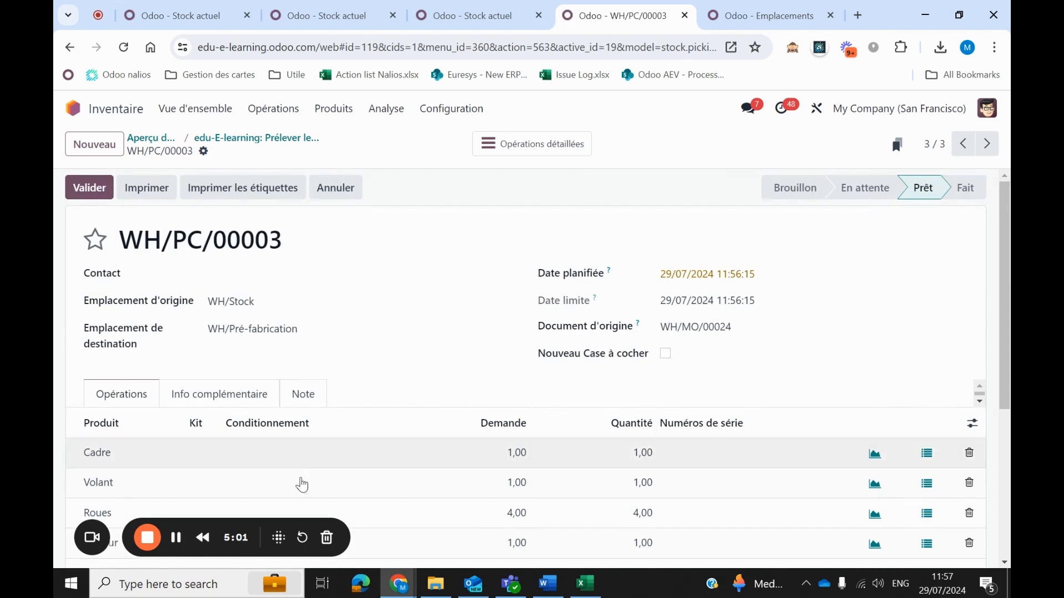
scroll(629, 419, "down", 3)
scroll(489, 344, "up", 3)
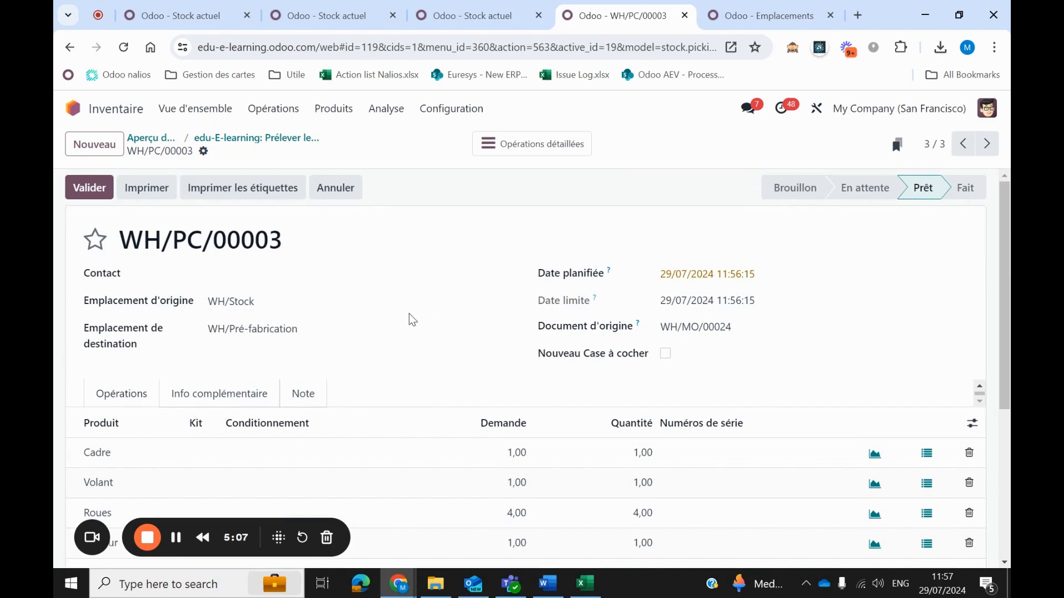
Open transfer WH/PC/00003 in the Code-barres app from the Prélever les composants operations.
left_click(79, 114)
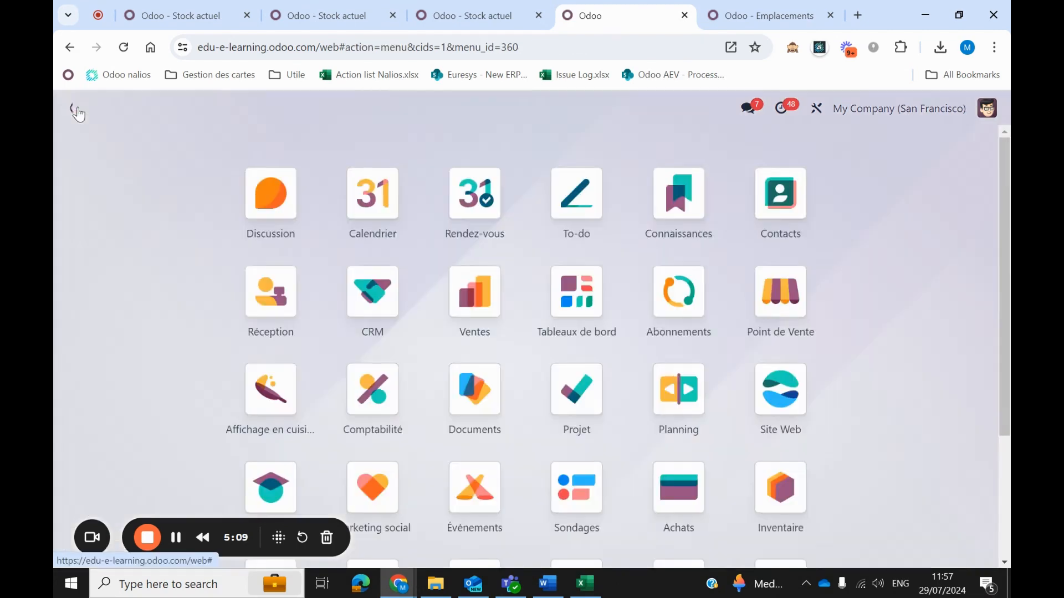
scroll(751, 327, "down", 3)
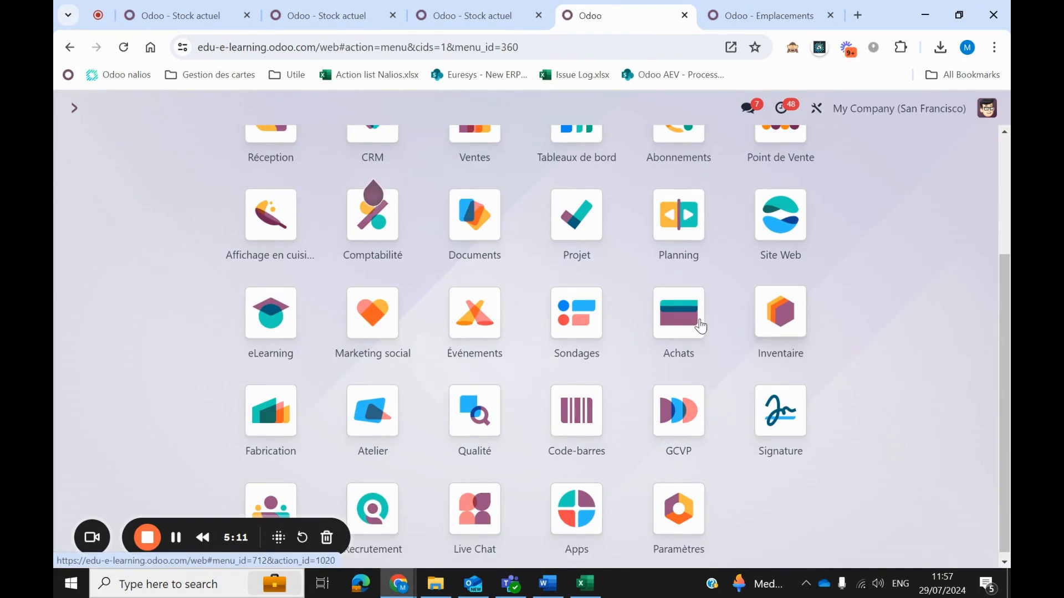
left_click(576, 410)
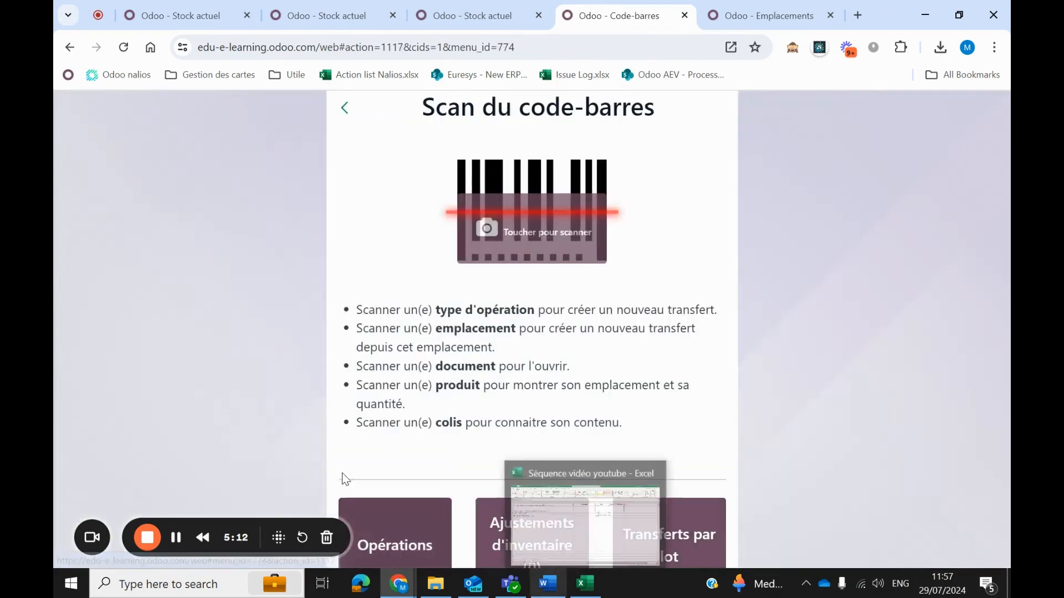
left_click(394, 532)
left_click(519, 258)
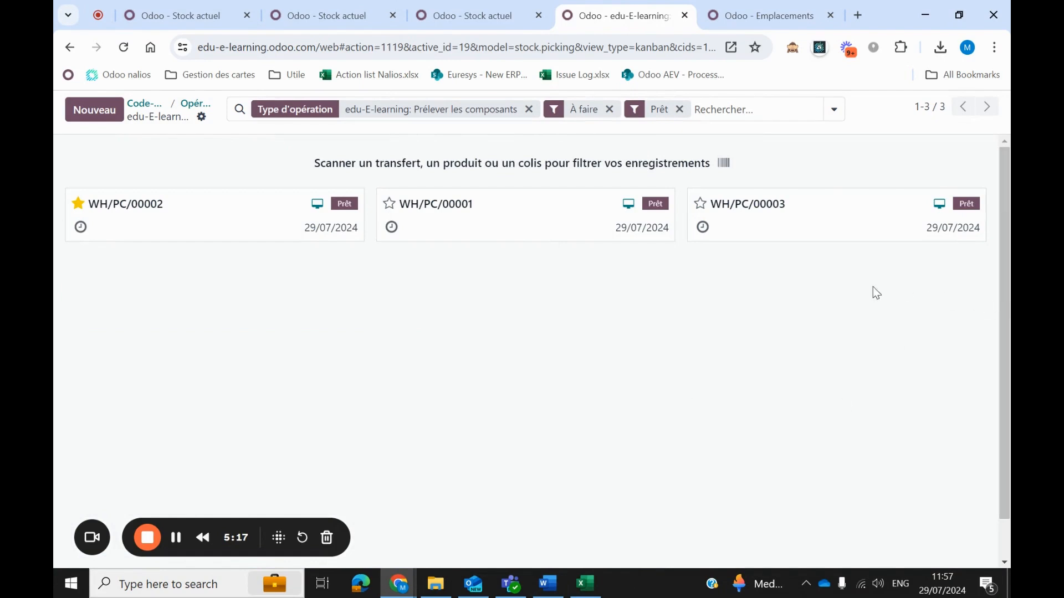
left_click(834, 216)
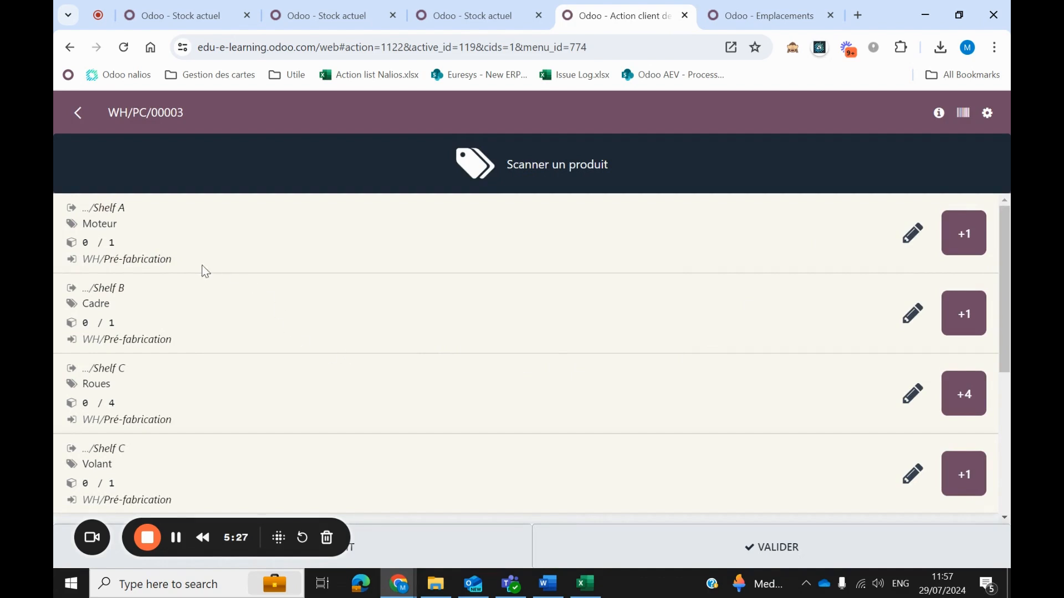
Record picking 1 Moteur from Shelf A and 1 Cadre from Shelf B.
left_click_drag(99, 208, 168, 222)
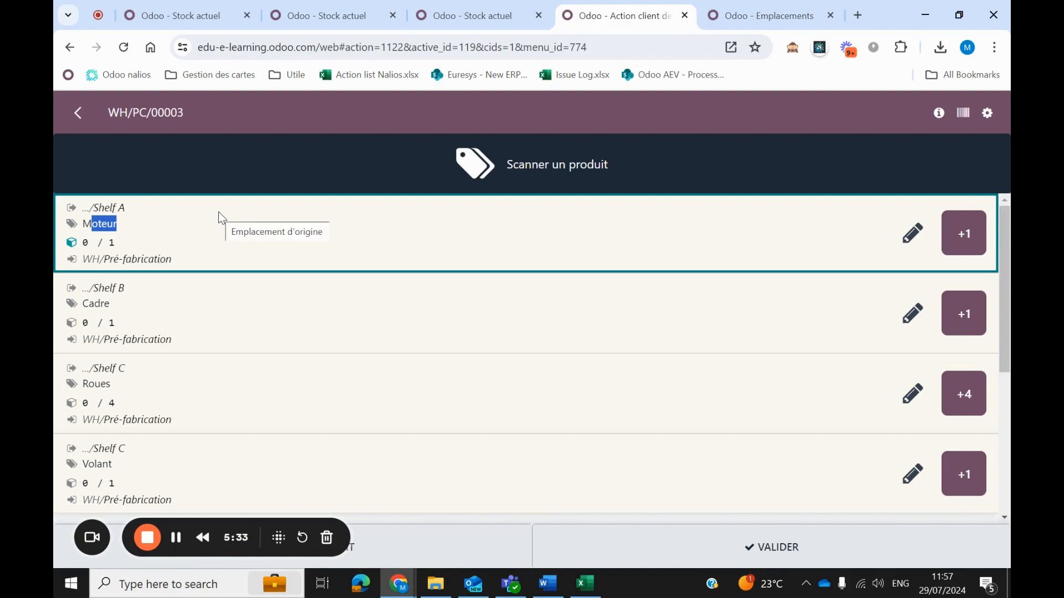
left_click(957, 236)
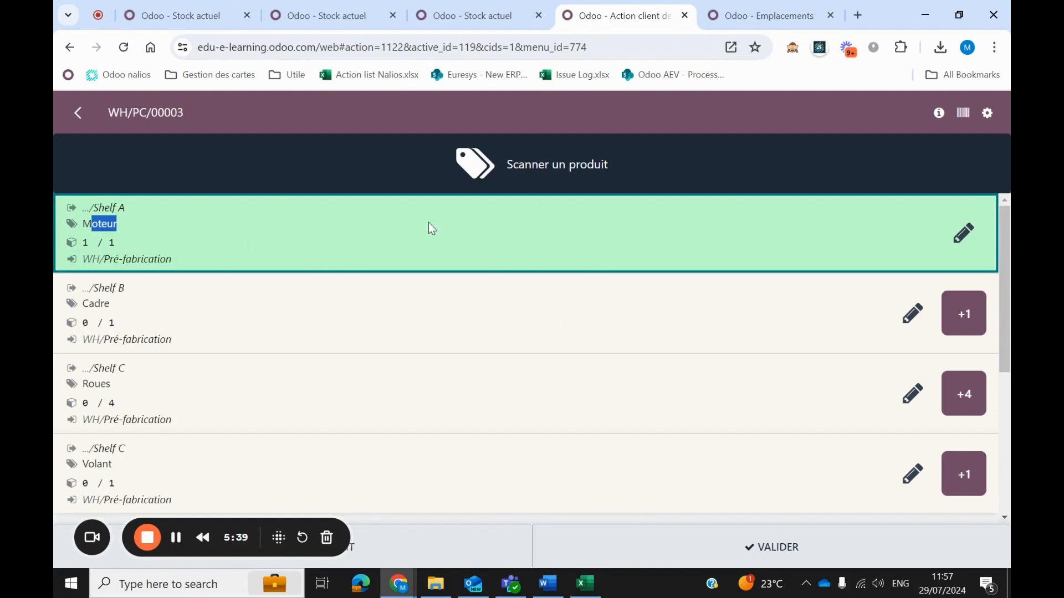
left_click(166, 313)
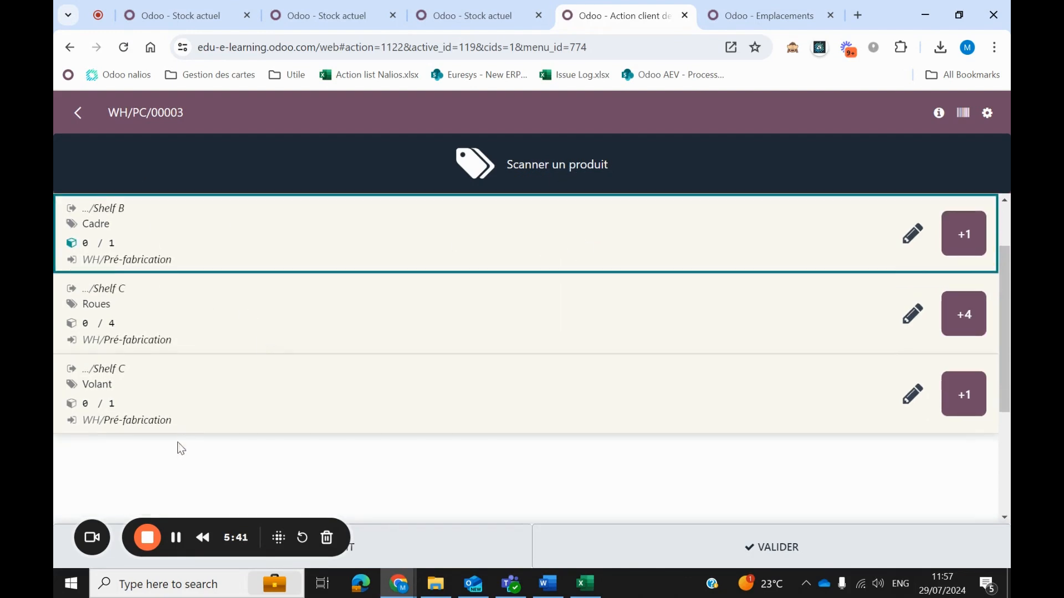
scroll(178, 449, "up", 2)
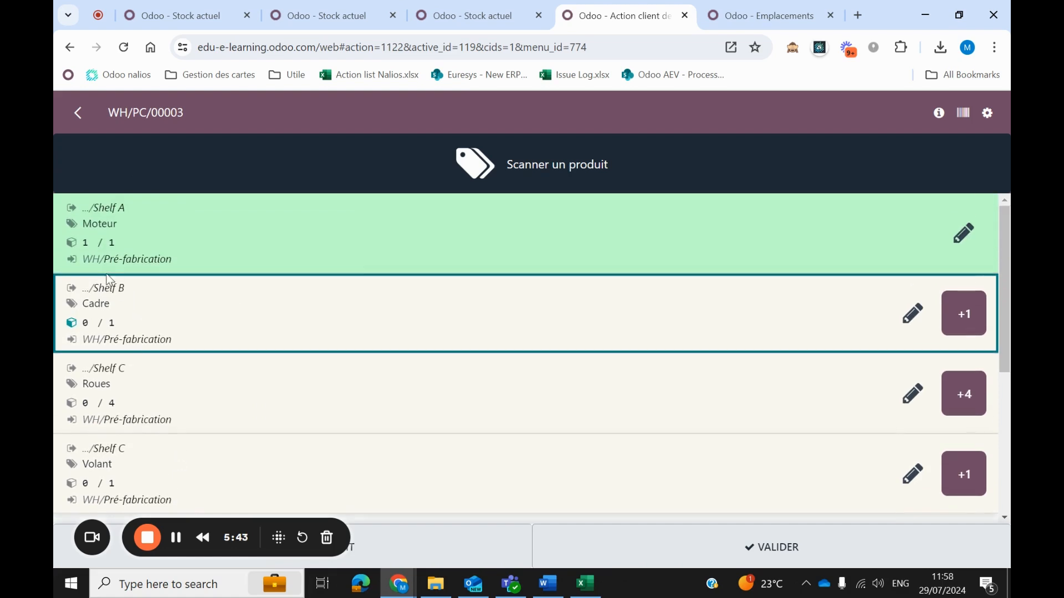
left_click(93, 306)
left_click(158, 311)
scroll(160, 319, "up", 3)
left_click(124, 310)
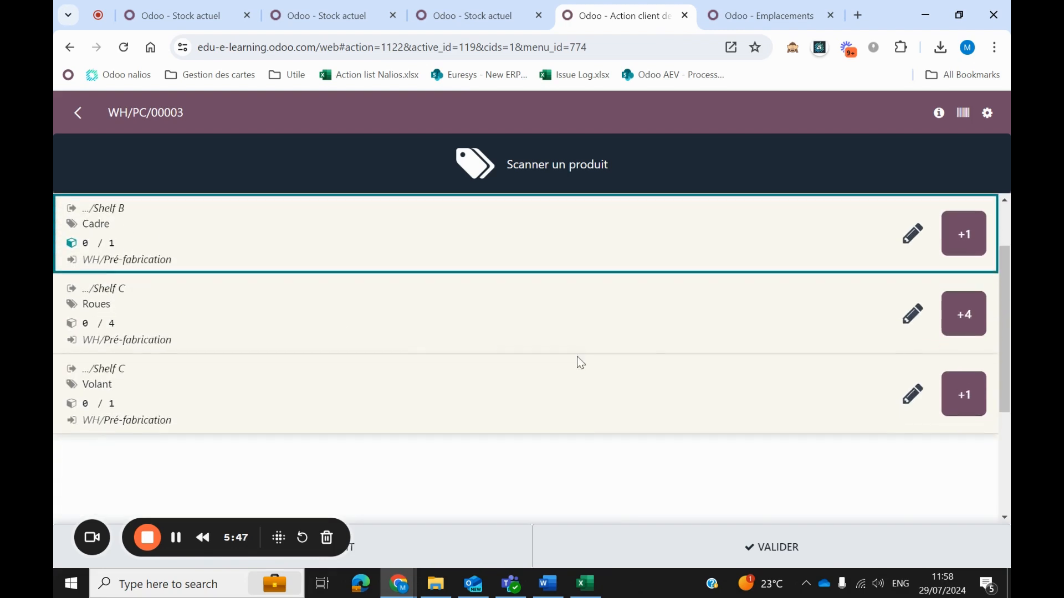
left_click(963, 311)
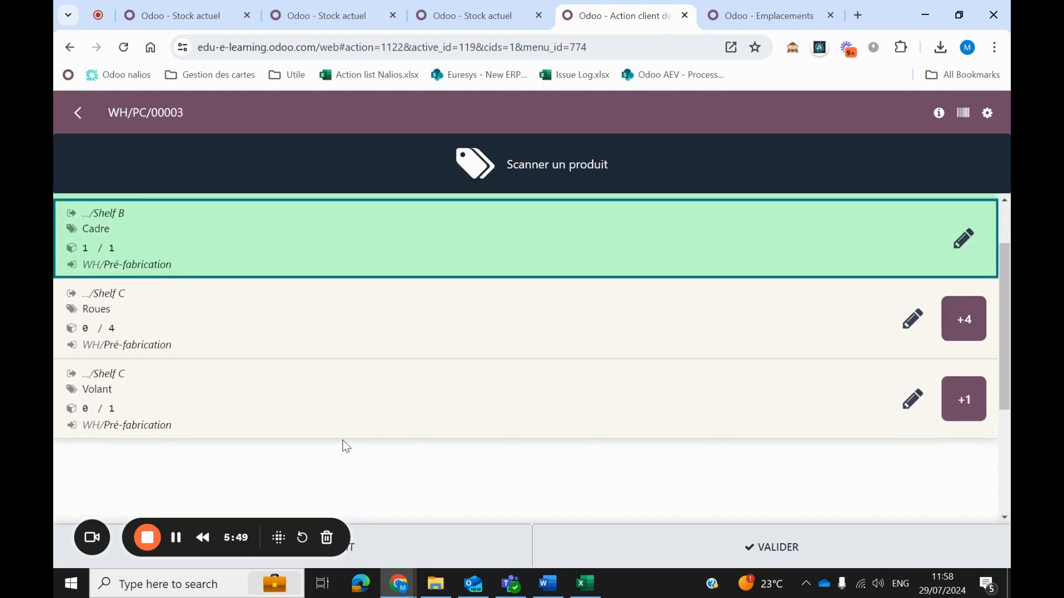
Record picking 4 Roues and 1 Volant from Shelf C.
scroll(348, 437, "up", 2)
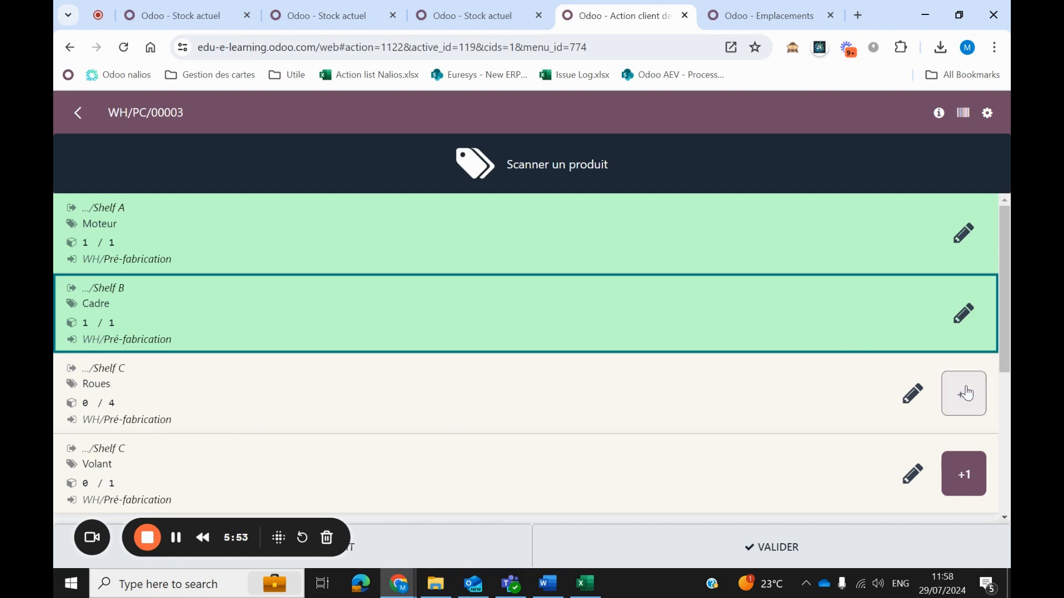
left_click(964, 392)
left_click(955, 336)
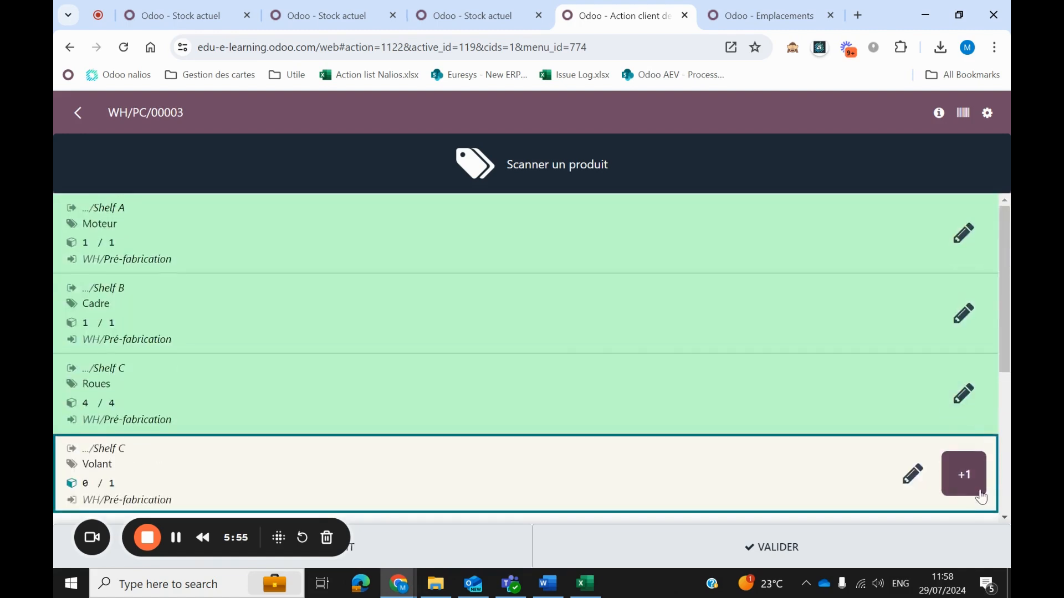
left_click(965, 473)
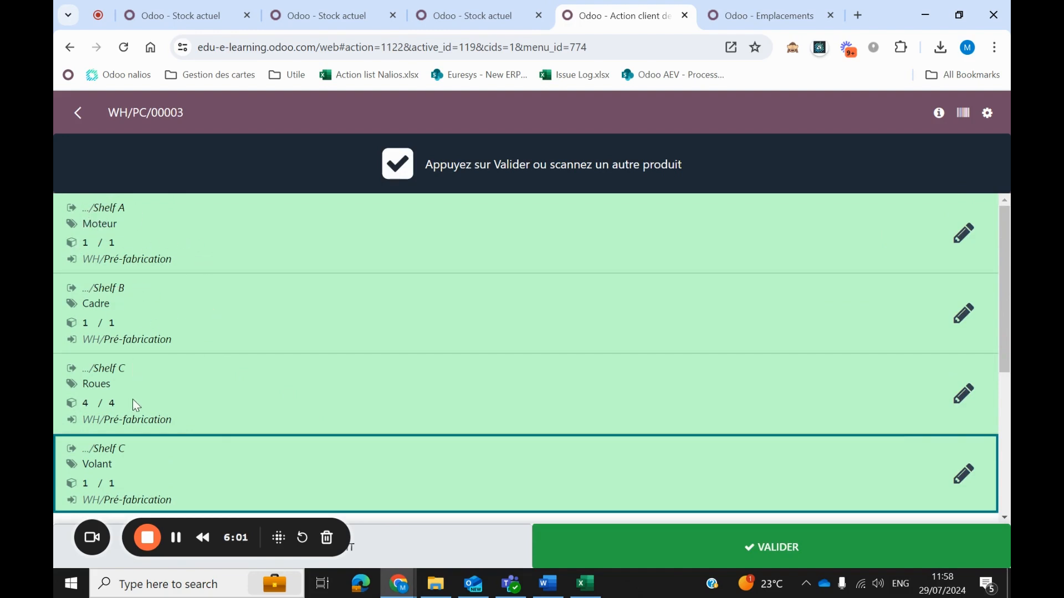
Review the source shelf, quantity and Pré-fabrication destination of each picked component line.
scroll(188, 368, "down", 3)
scroll(189, 376, "up", 3)
left_click(85, 210)
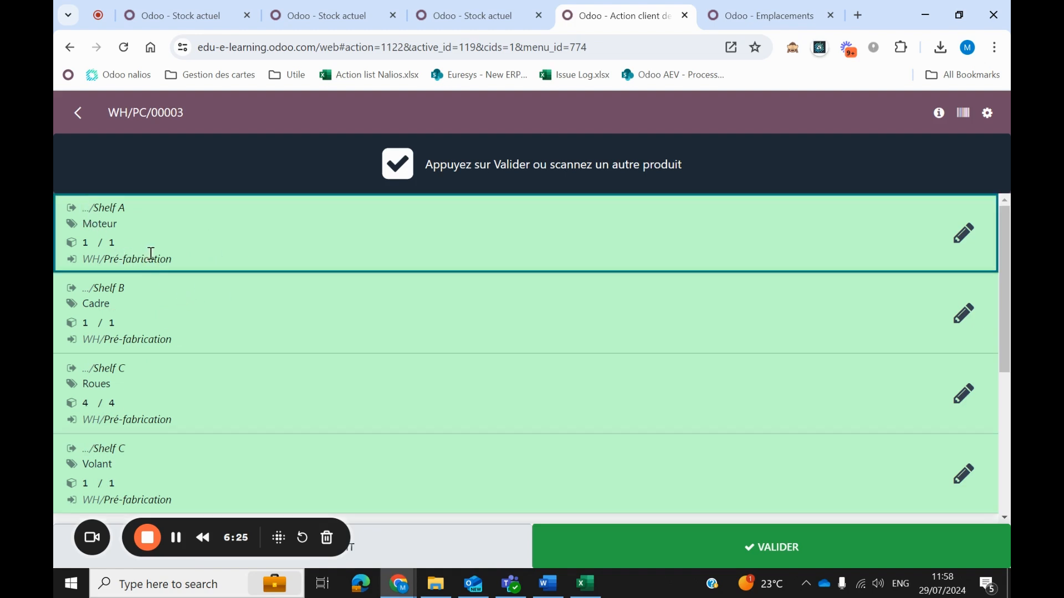
left_click(148, 311)
left_click(148, 342)
left_click(165, 338)
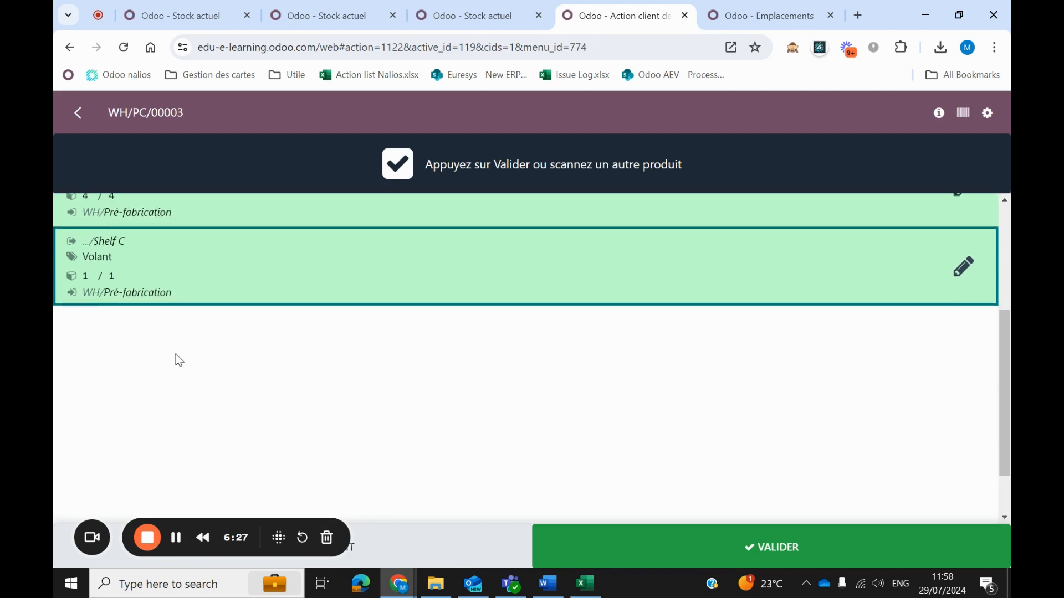
scroll(205, 421, "up", 5)
left_click(113, 204)
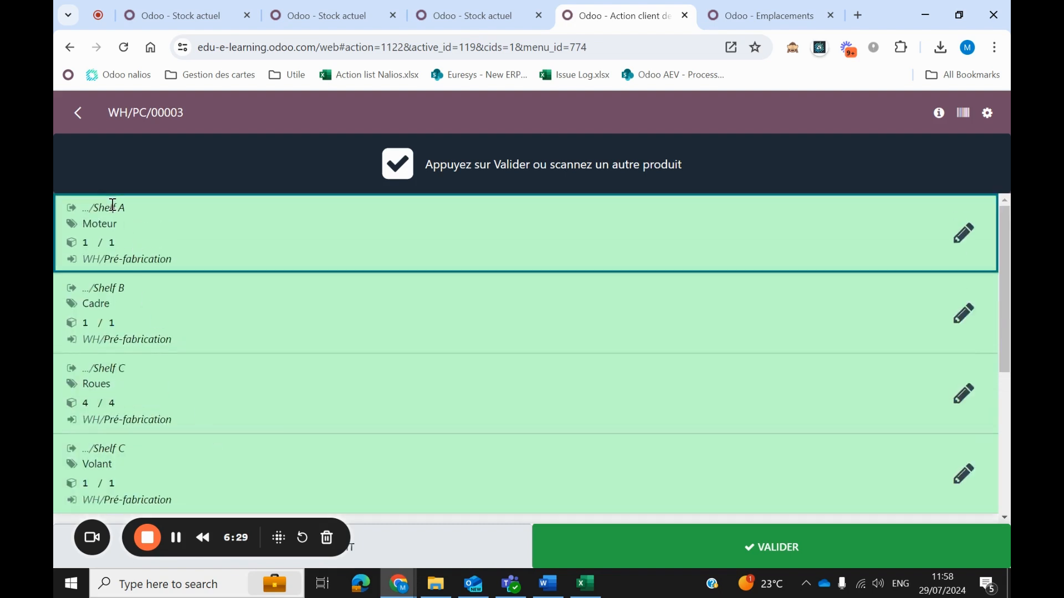
left_click(119, 320)
left_click(139, 345)
left_click(170, 339)
scroll(204, 382, "up", 5)
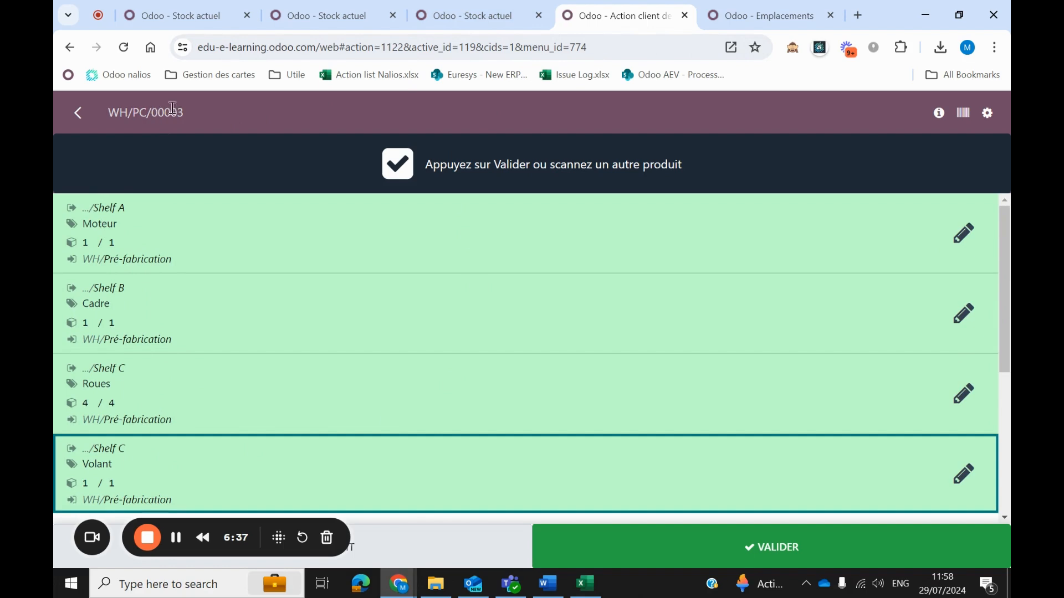
In the browser tab showing Emplacements, open the list of manufacturing orders in the Fabrication app.
left_click(771, 25)
left_click(72, 108)
scroll(306, 399, "down", 1)
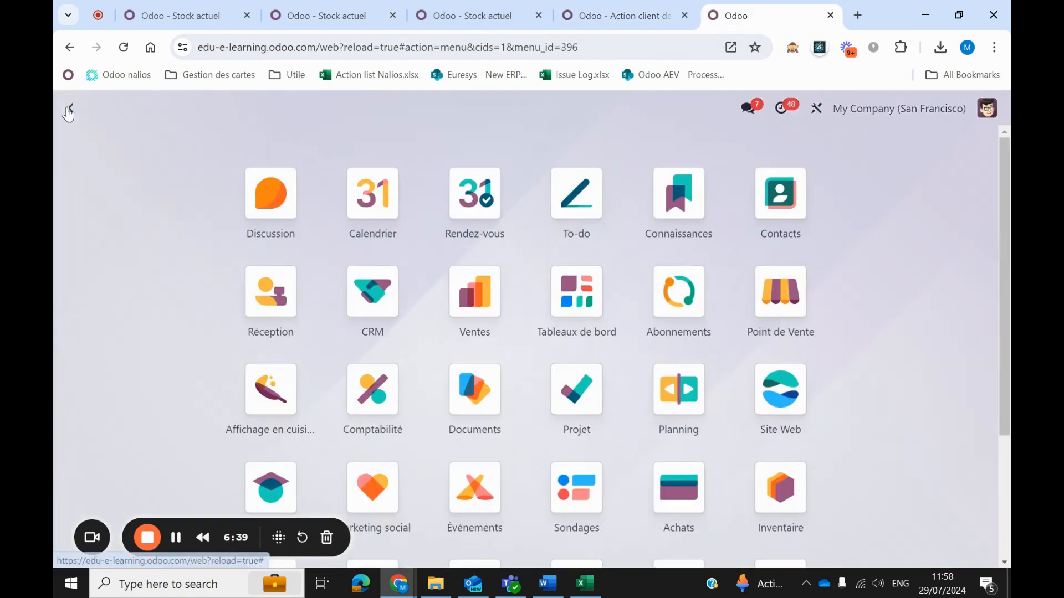
scroll(306, 399, "down", 2)
left_click(271, 411)
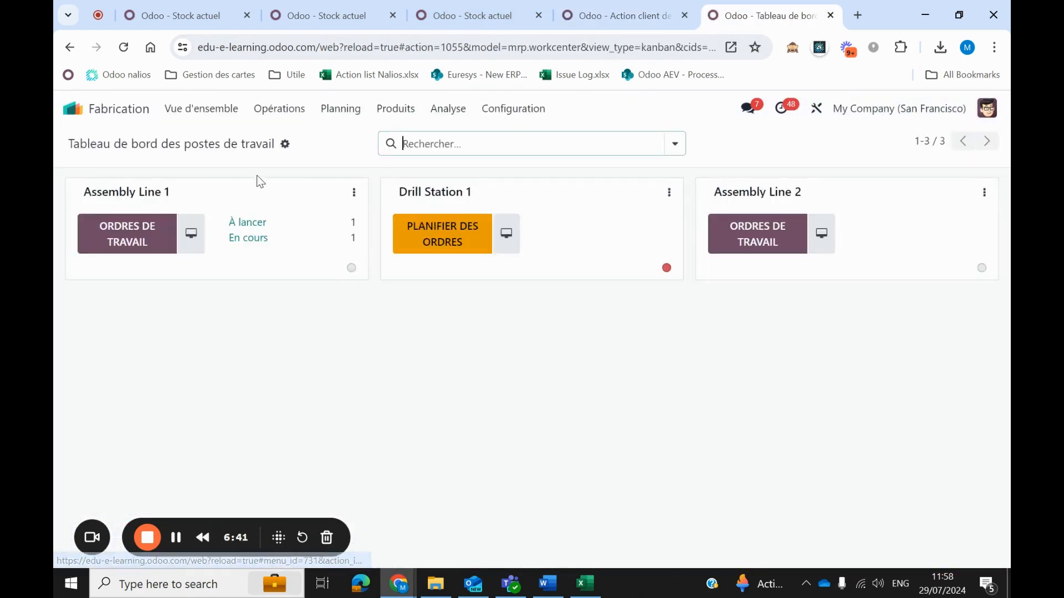
left_click(273, 109)
left_click(279, 143)
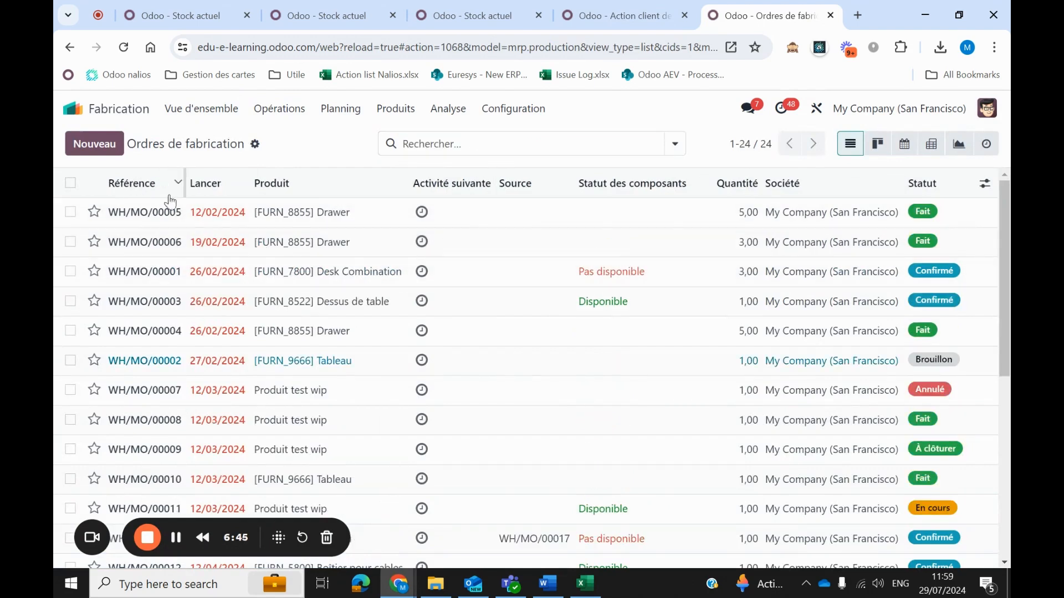
Sort the manufacturing orders by reference, open the newest Karting order and check where its components are taken from.
left_click(139, 184)
scroll(193, 383, "down", 5)
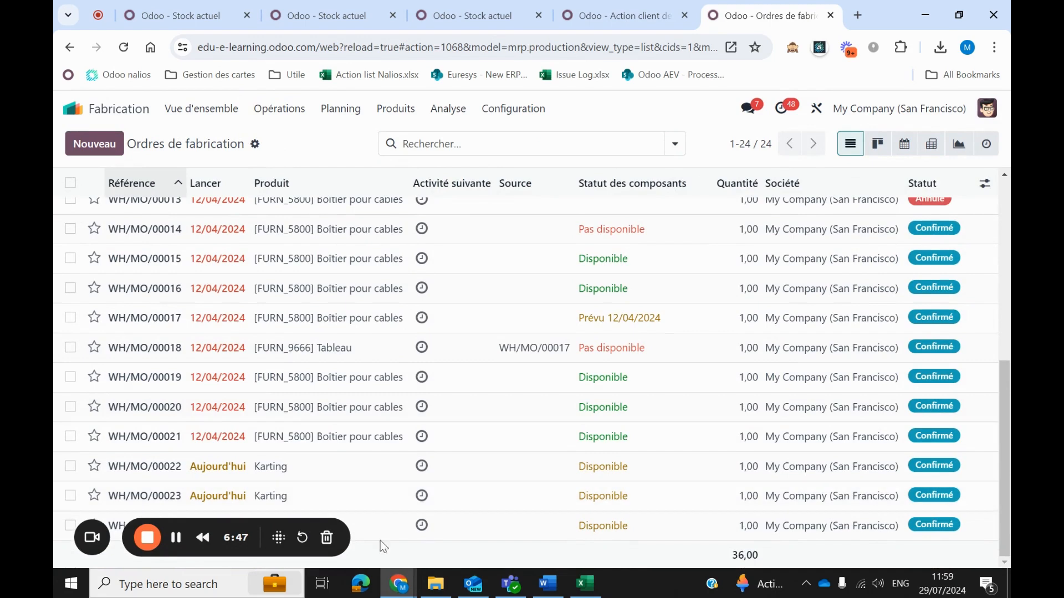
left_click(506, 527)
scroll(480, 432, "down", 5)
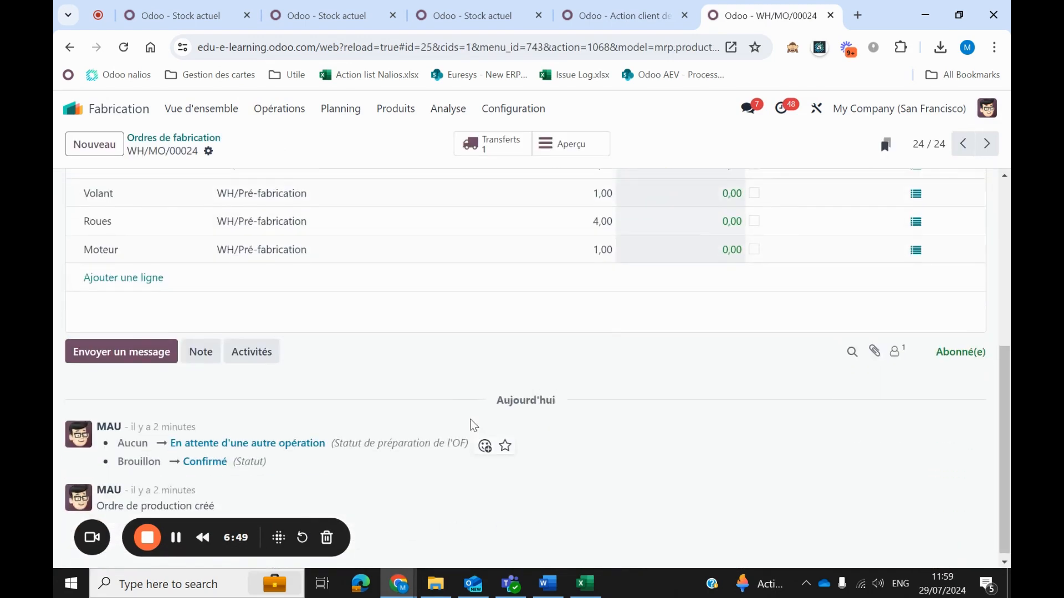
scroll(478, 442, "up", 3)
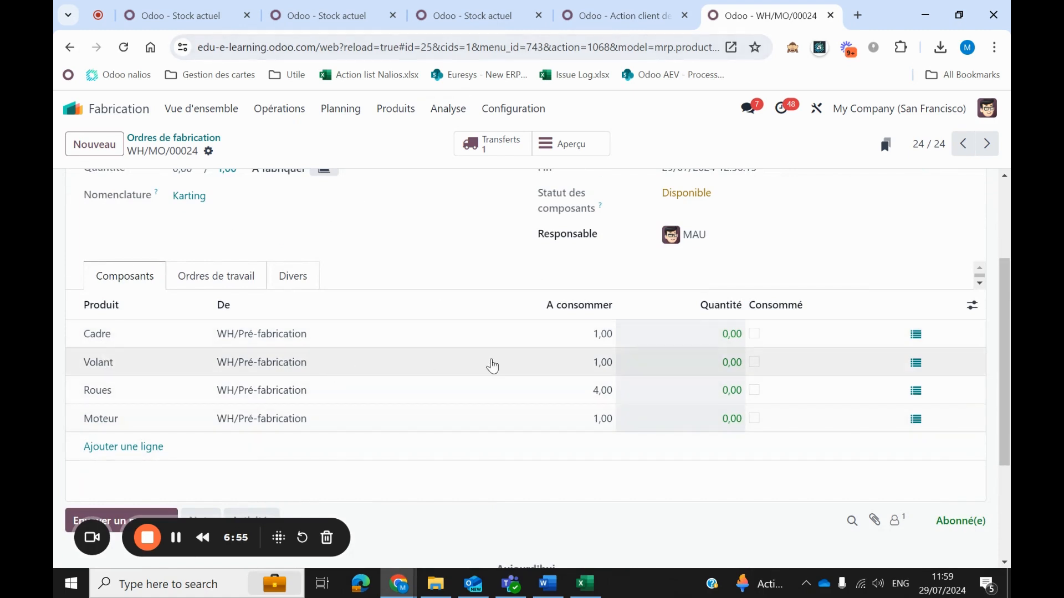
Validate the picked transfer WH/PC/00003 in the barcode tab and return to the Karting manufacturing order in the other tab.
left_click(626, 7)
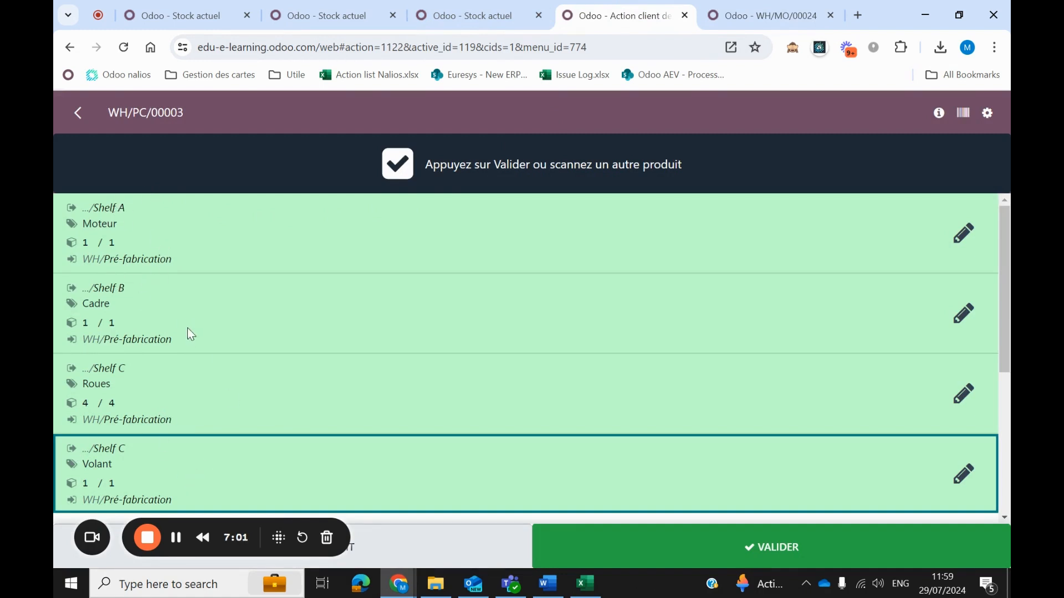
left_click(654, 548)
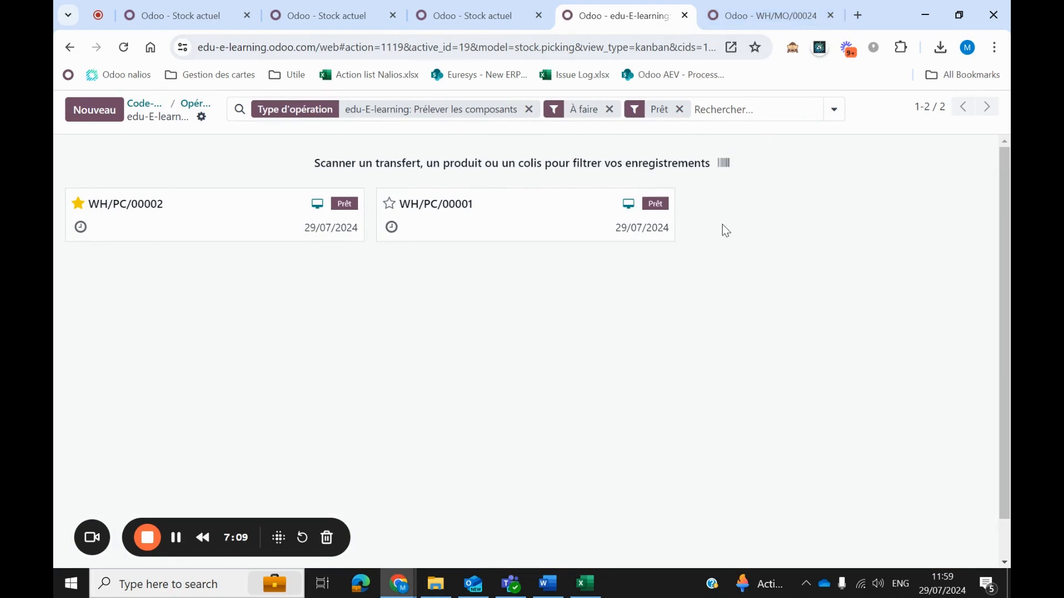
left_click(763, 15)
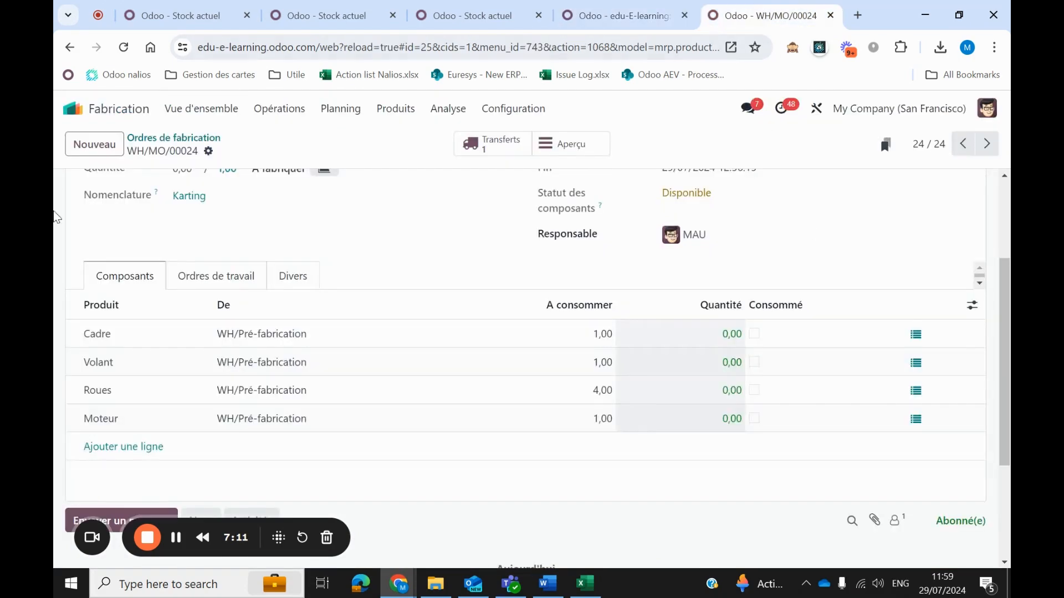
scroll(460, 316, "up", 3)
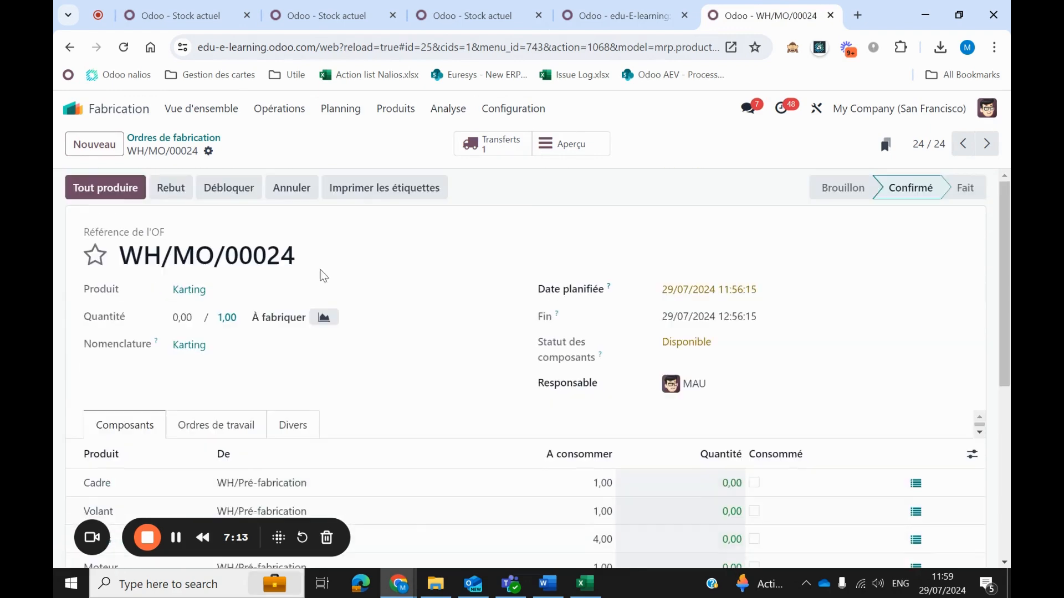